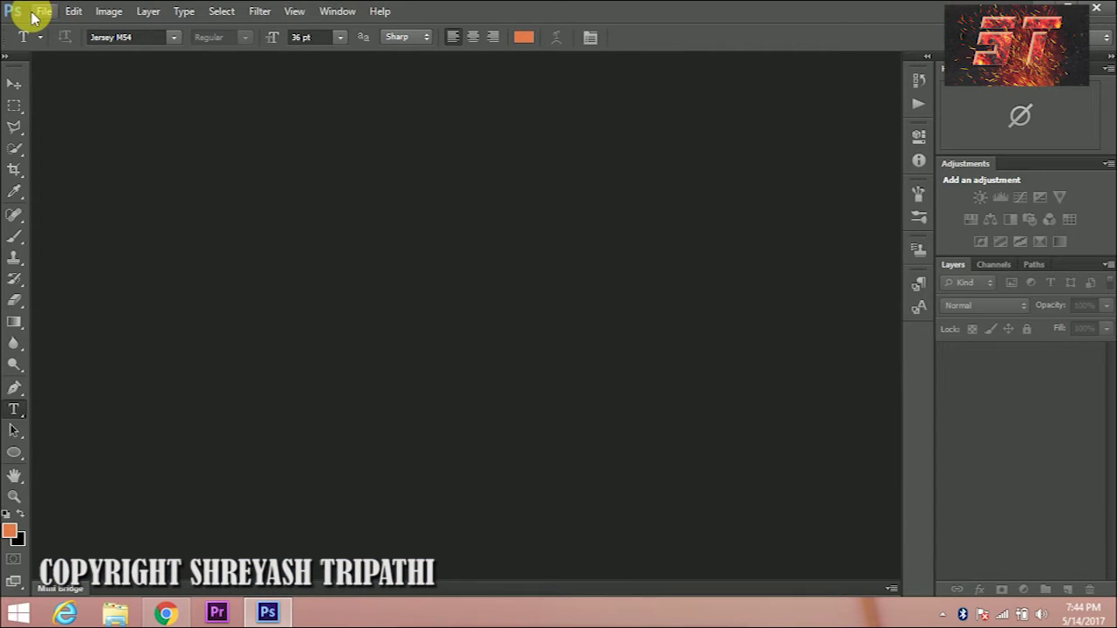
# - Open model1 and bg from the Desktop together, then bring the model1 portrait to the front
pyautogui.click(43, 12)
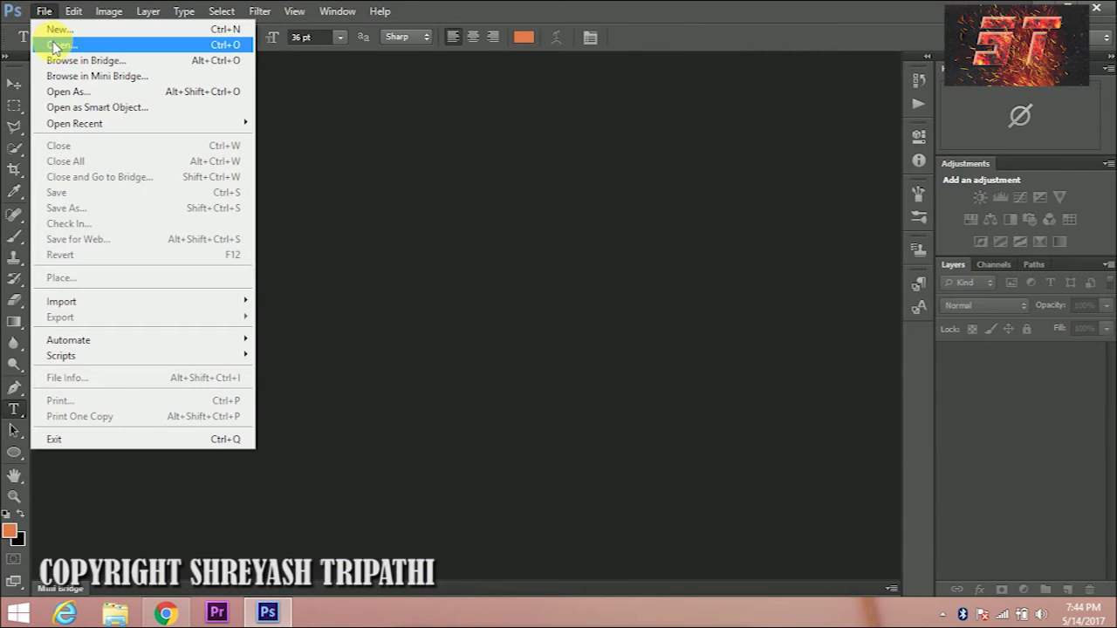
pyautogui.click(55, 46)
pyautogui.moveTo(780, 170); pyautogui.dragTo(778, 429)
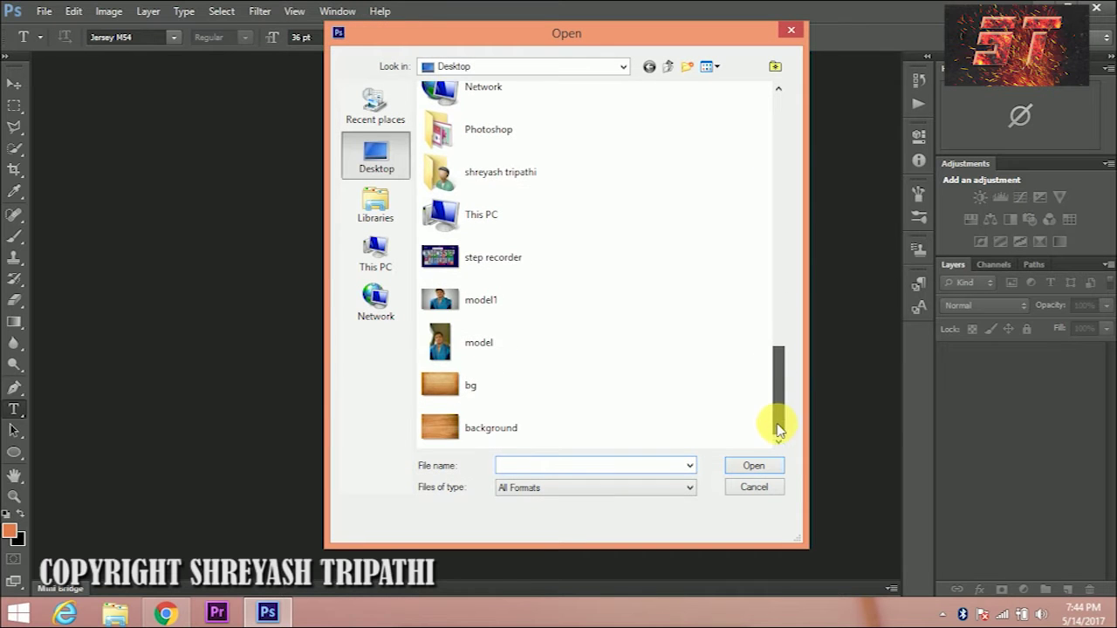
pyautogui.keyDown('ctrl'); pyautogui.click(511, 310); pyautogui.keyUp('ctrl')
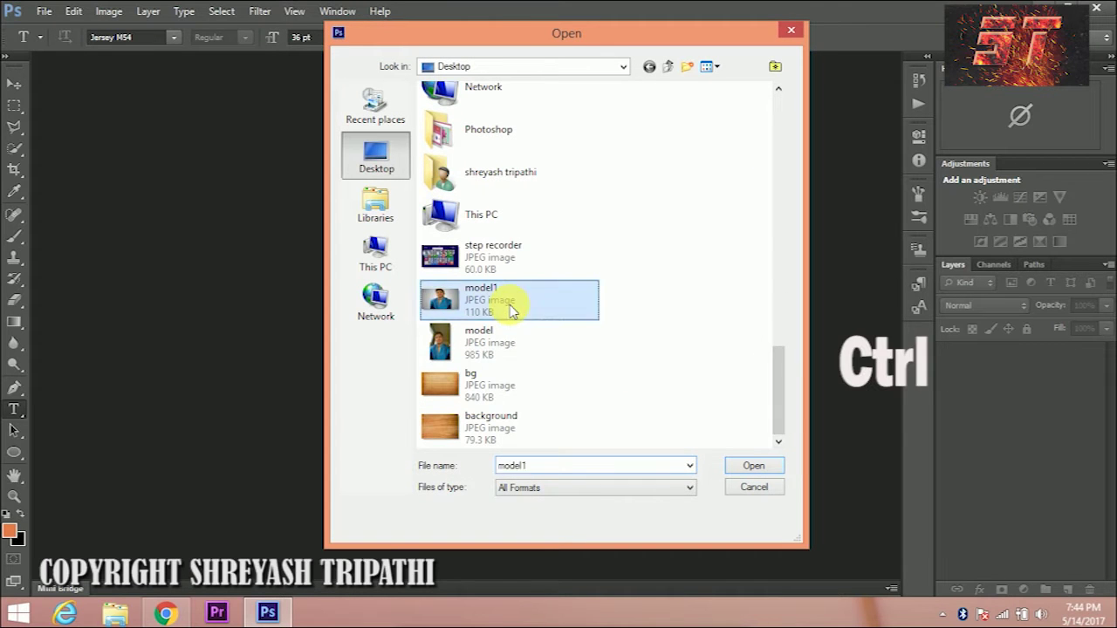
pyautogui.keyDown('ctrl'); pyautogui.click(486, 394); pyautogui.keyUp('ctrl')
pyautogui.click(755, 466)
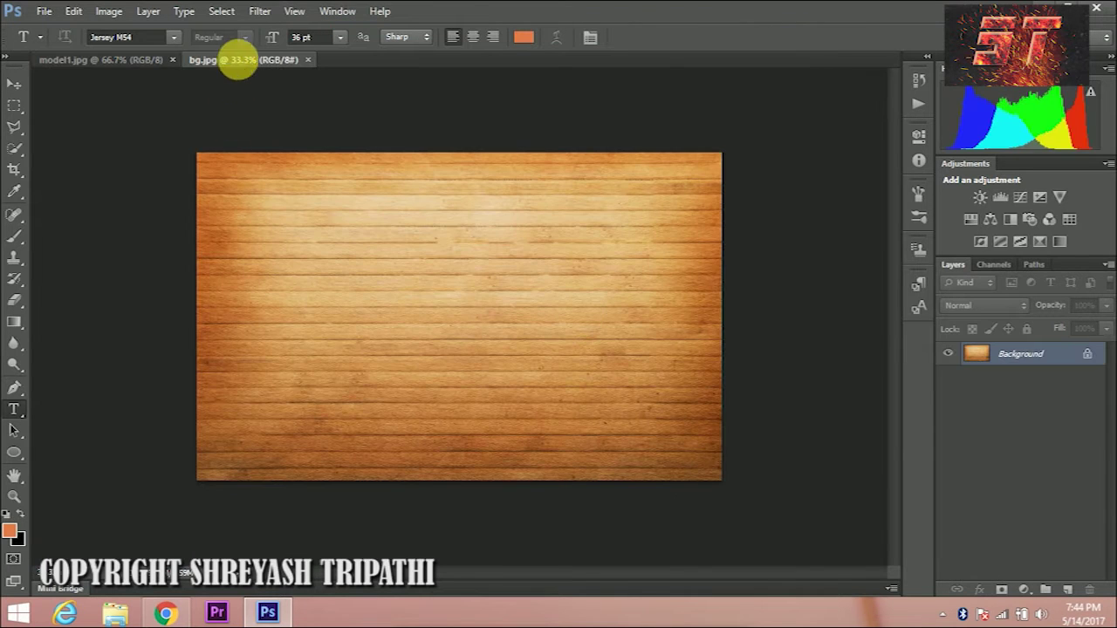
pyautogui.click(55, 61)
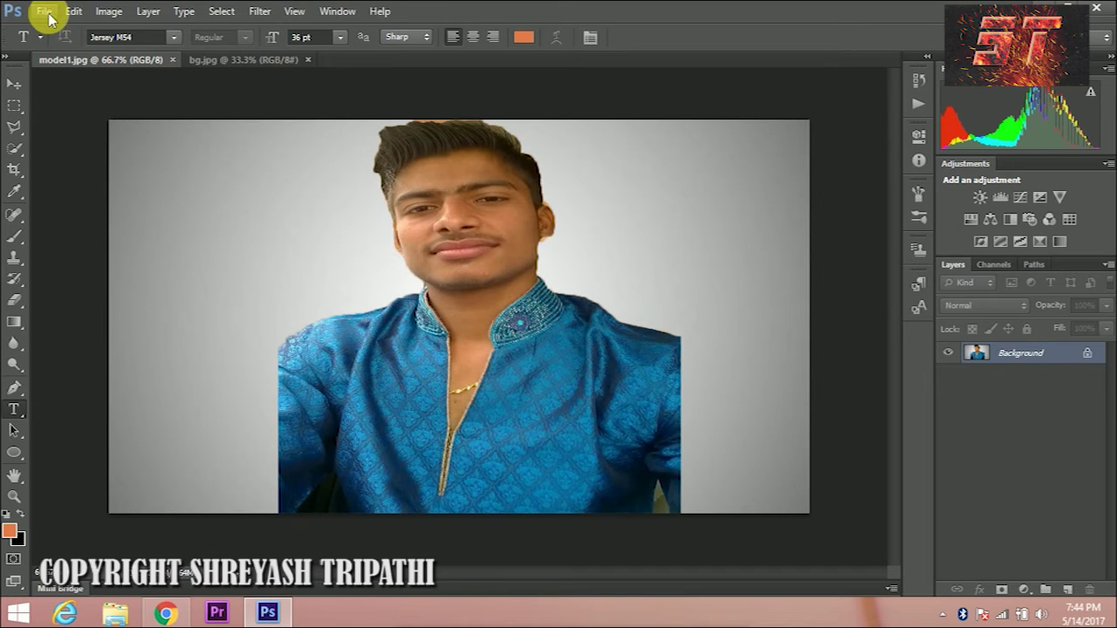
# - Apply Shadows/Highlights to the model1 portrait with Shadows Amount at 100%
pyautogui.click(109, 11)
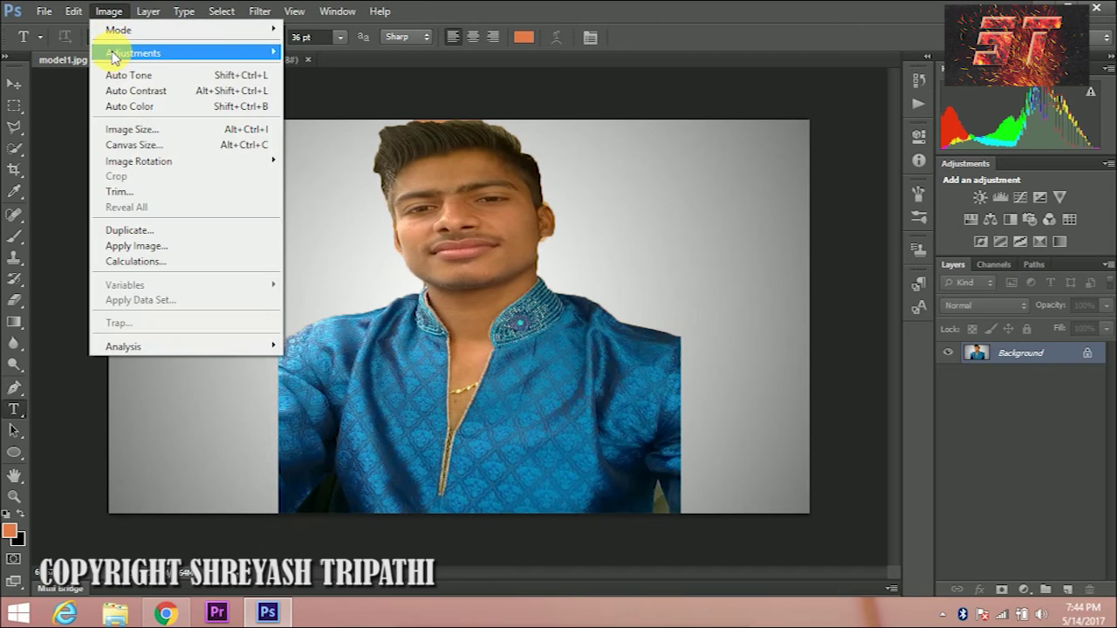
pyautogui.moveTo(133, 53)
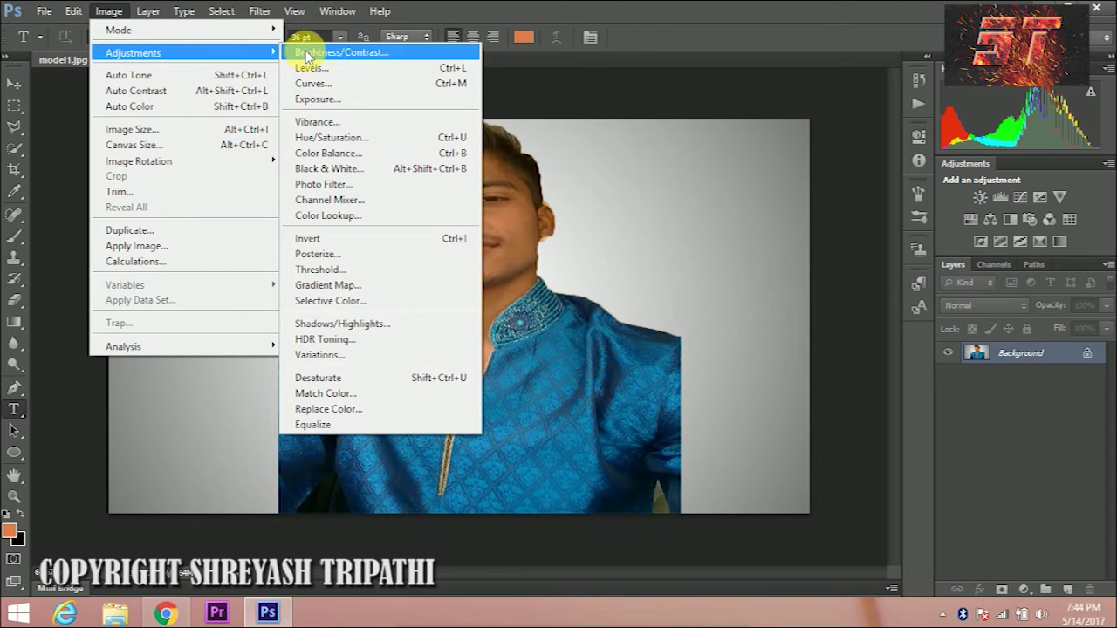
pyautogui.click(376, 330)
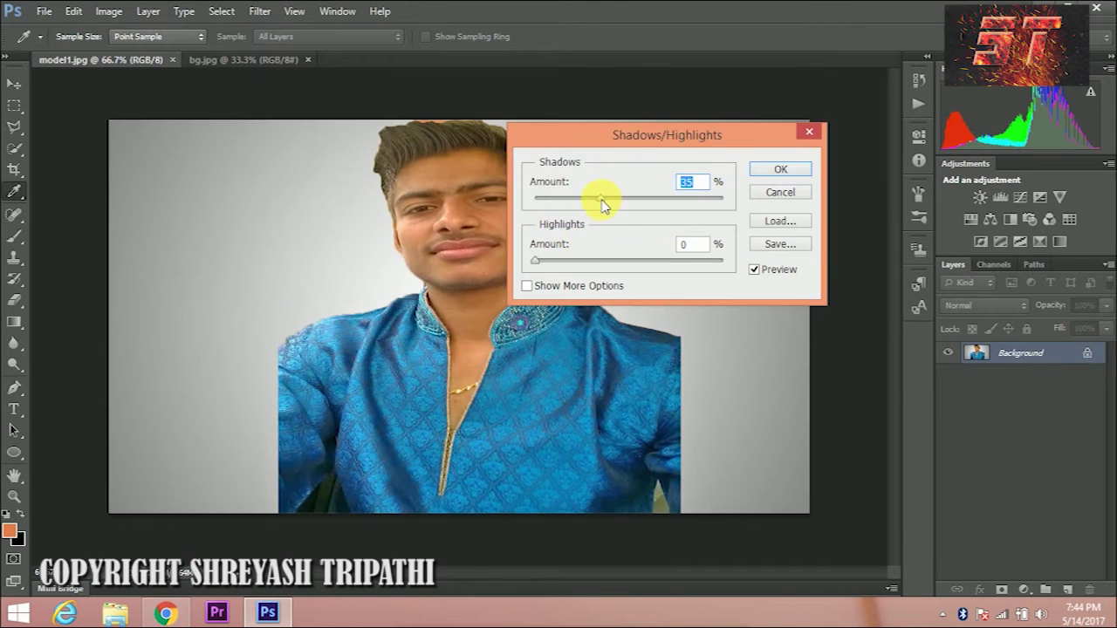
pyautogui.moveTo(613, 203); pyautogui.dragTo(733, 213)
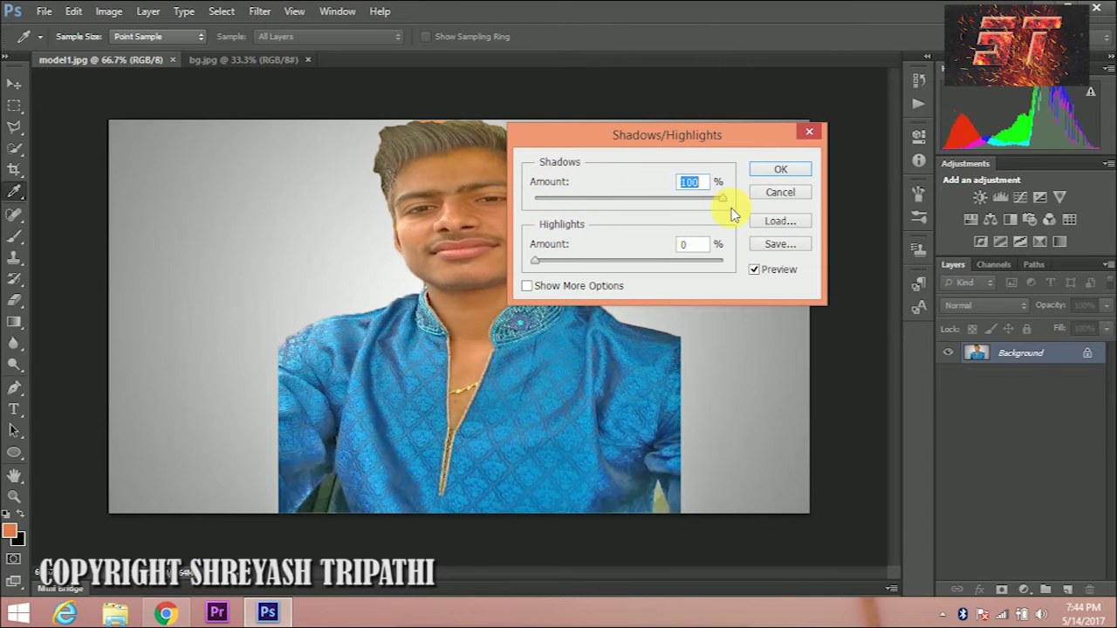
pyautogui.click(766, 171)
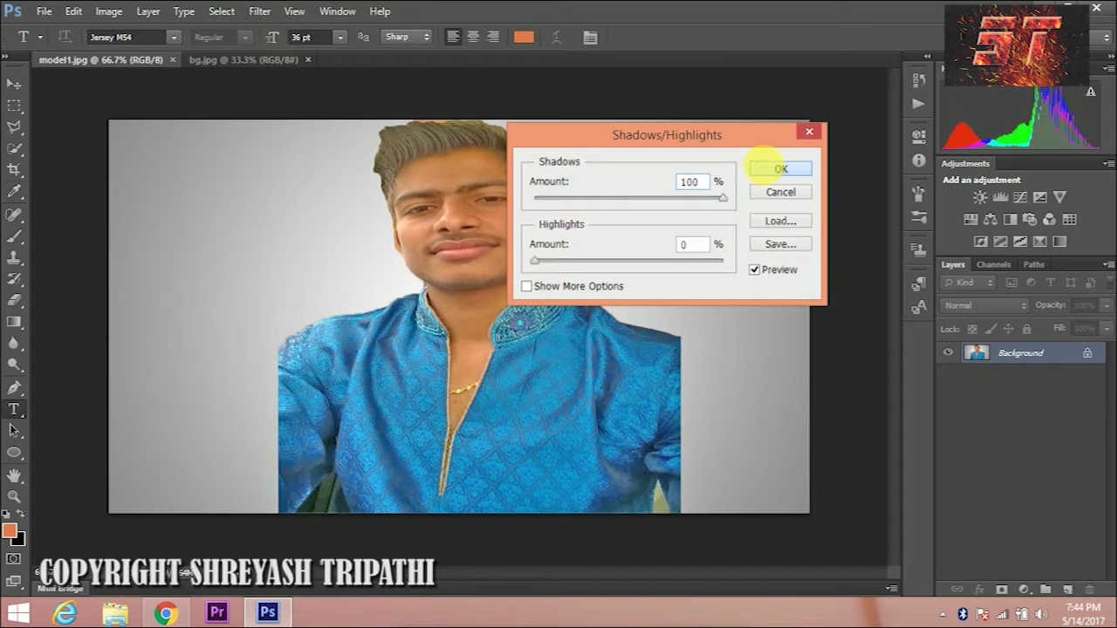
pyautogui.press('t')
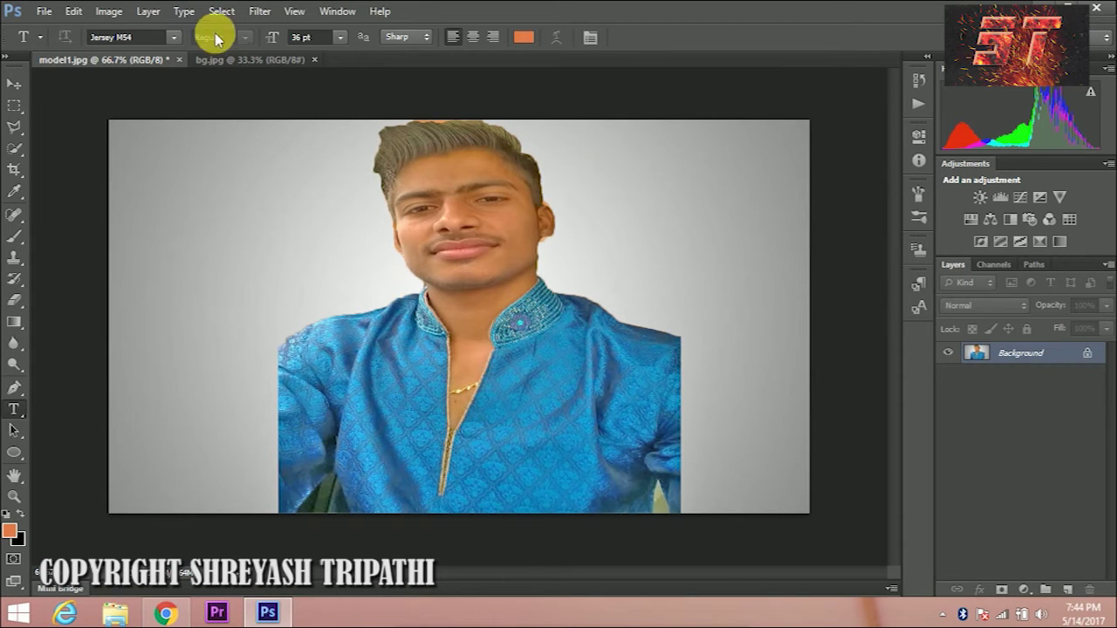
# - Apply the Filter Gallery's Photocopy sketch with Detail 11 and Darkness 8, previewed at 33%
pyautogui.click(262, 13)
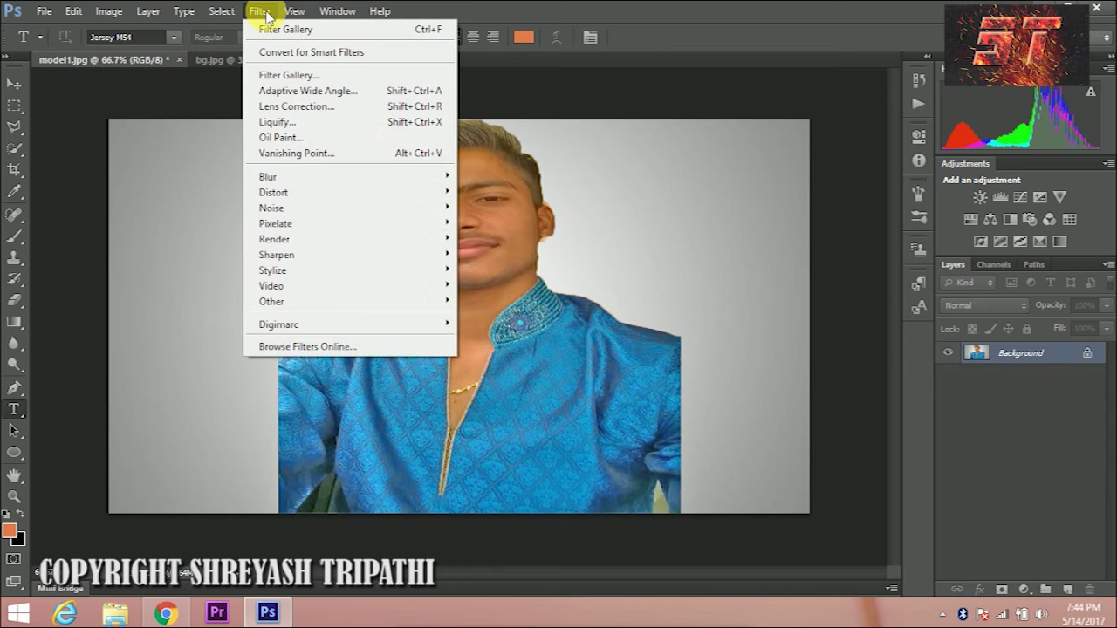
pyautogui.click(288, 79)
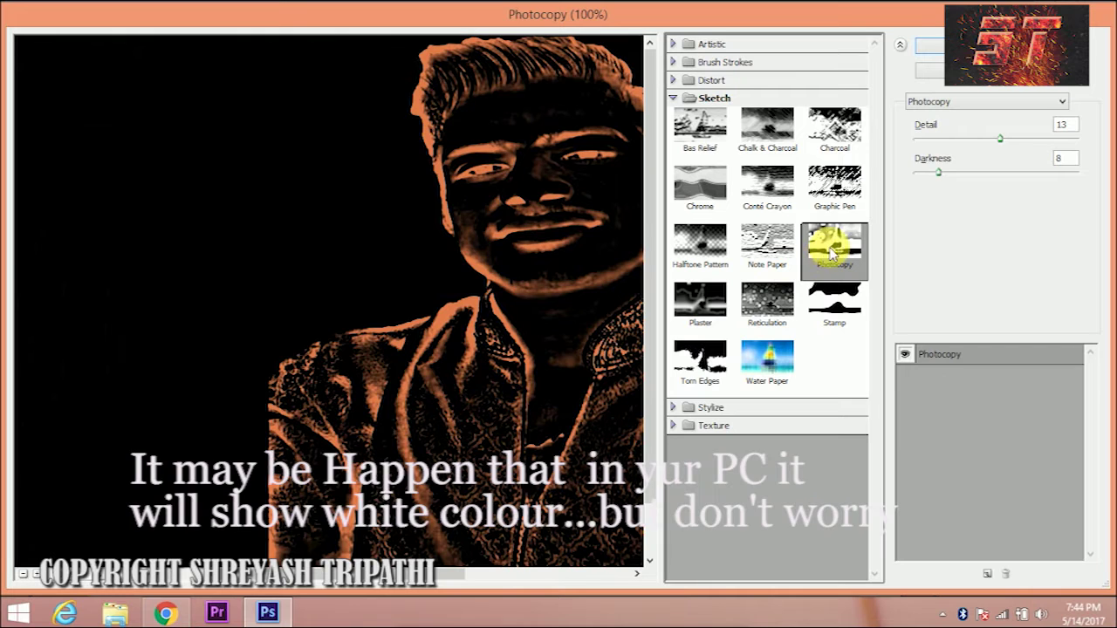
pyautogui.moveTo(1001, 144); pyautogui.dragTo(985, 144)
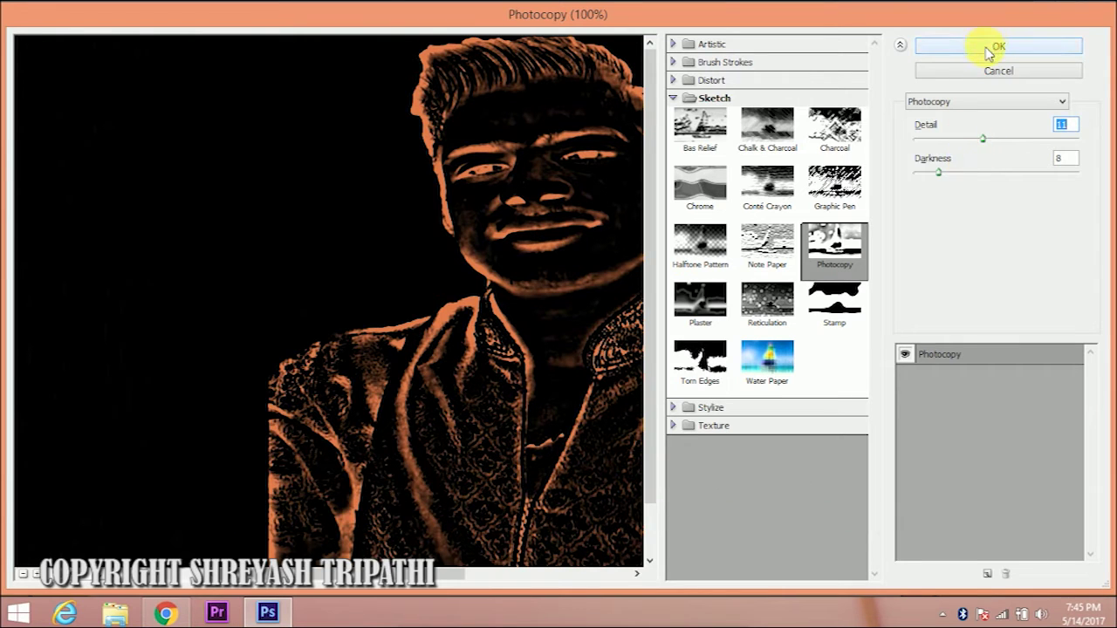
pyautogui.rightClick(339, 196)
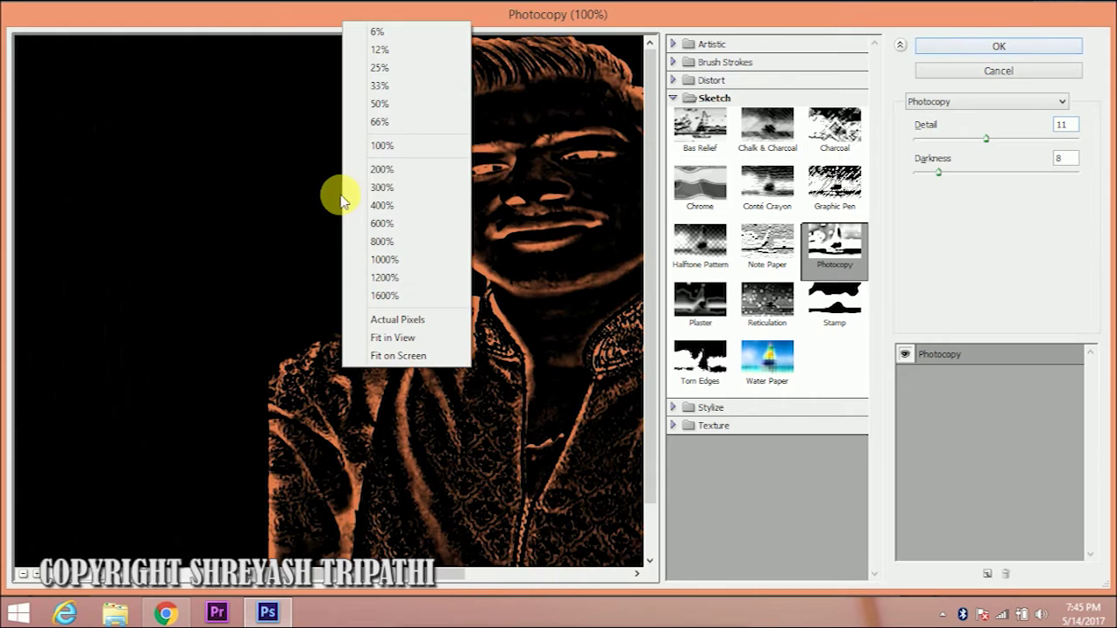
pyautogui.click(403, 87)
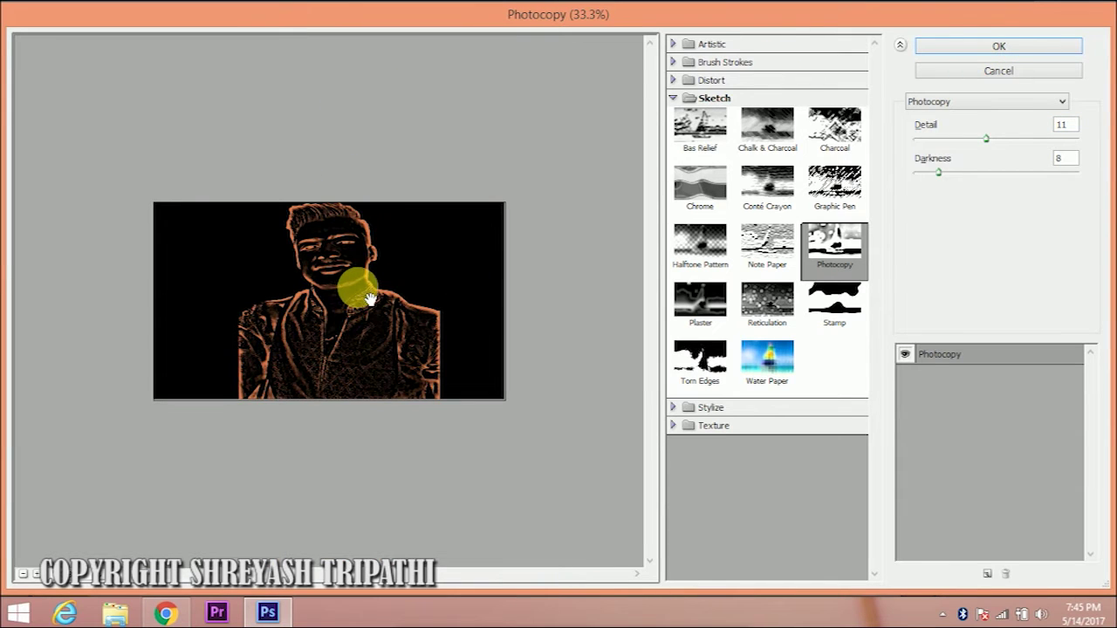
pyautogui.click(972, 45)
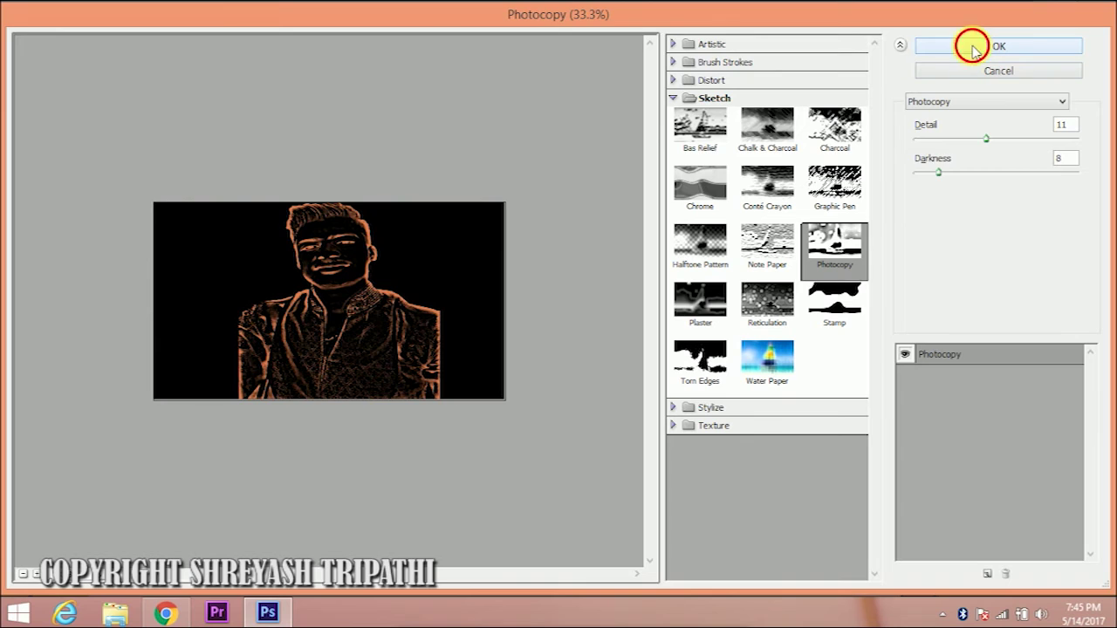
# - Invert the outline to blue on white, revert to orange on black, and select the Move tool
pyautogui.hotkey('ctrl', 'i')
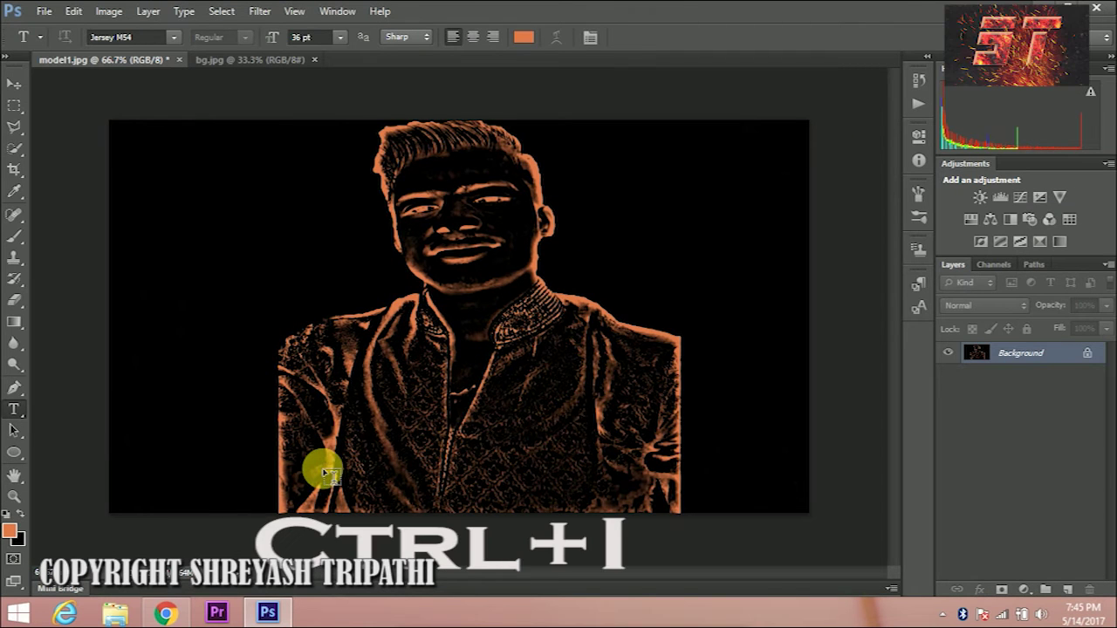
pyautogui.hotkey('ctrl', 'i')
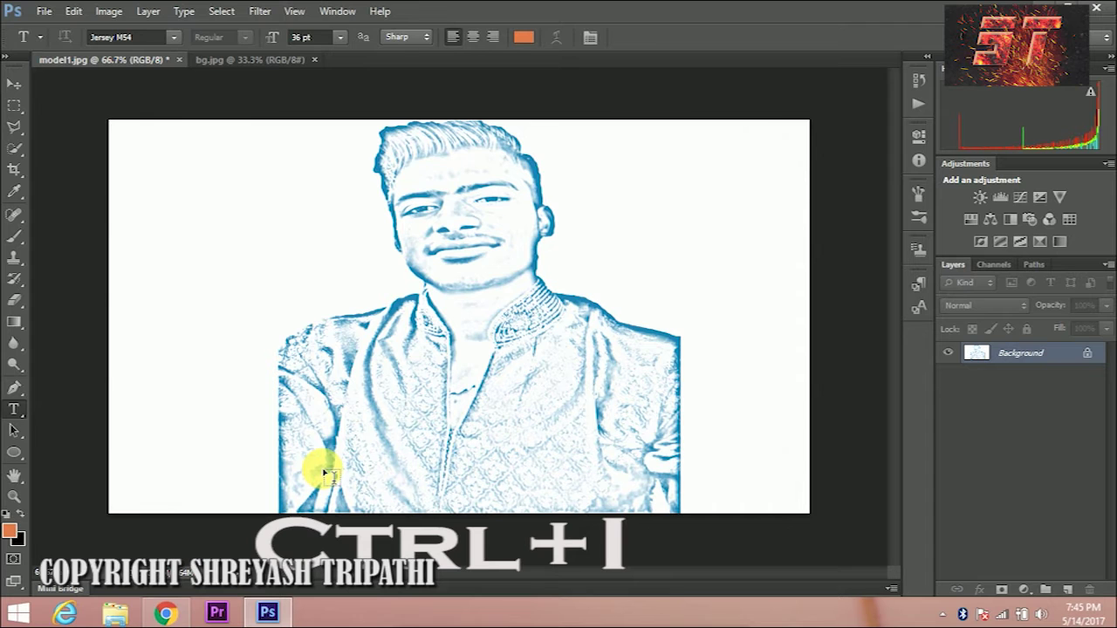
pyautogui.hotkey('ctrl', 'i')
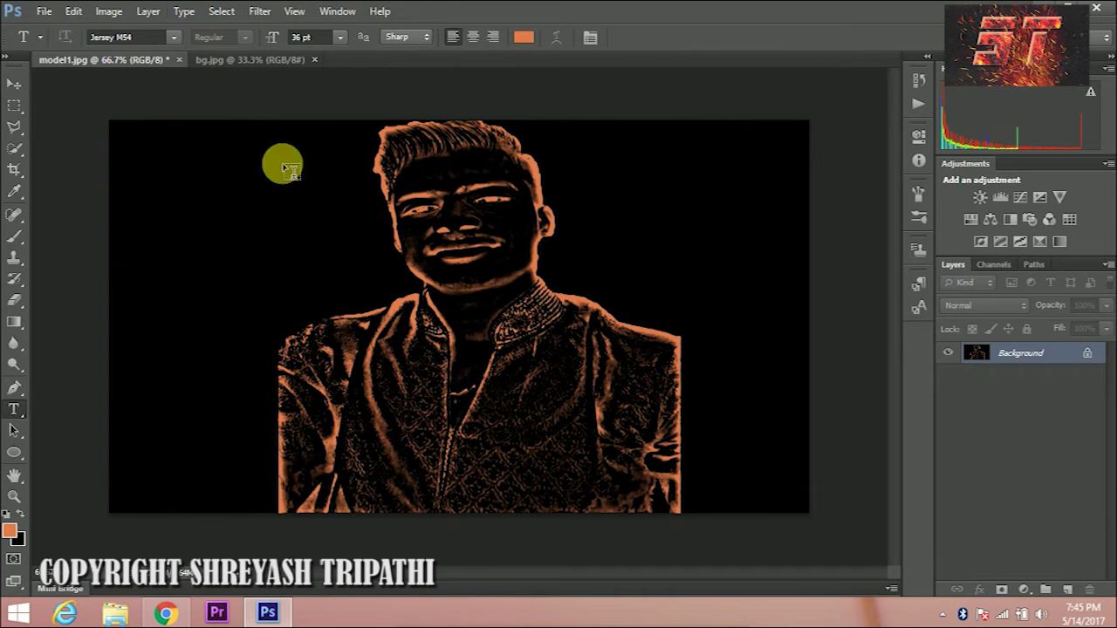
pyautogui.click(14, 83)
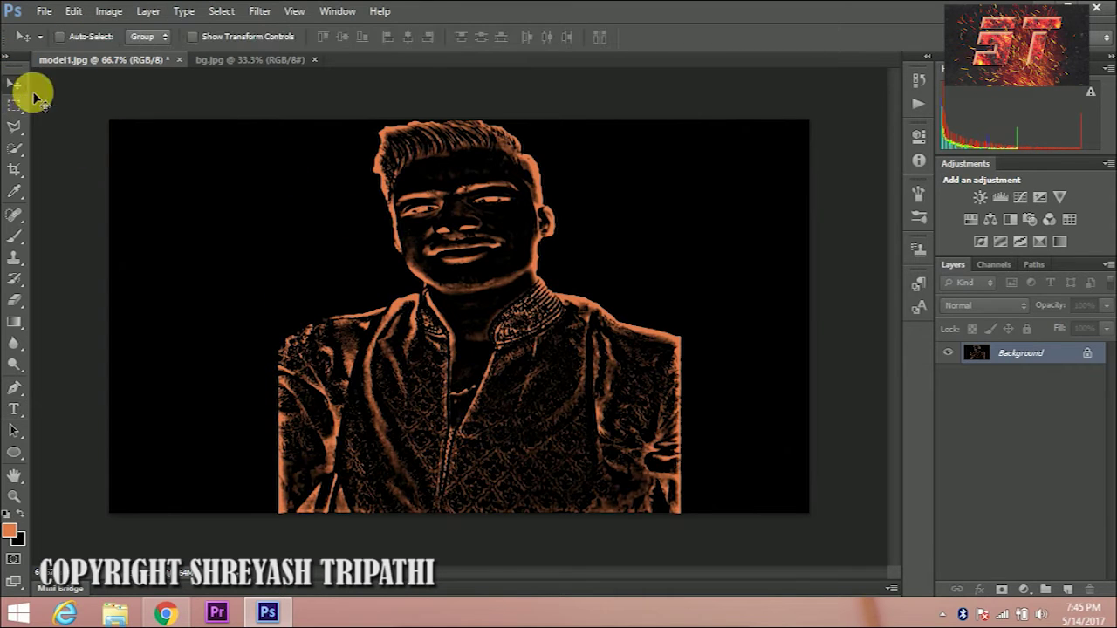
# - Unlock the background as Layer 0 and drag the sketch onto the wooden plank image
pyautogui.doubleClick(1079, 354)
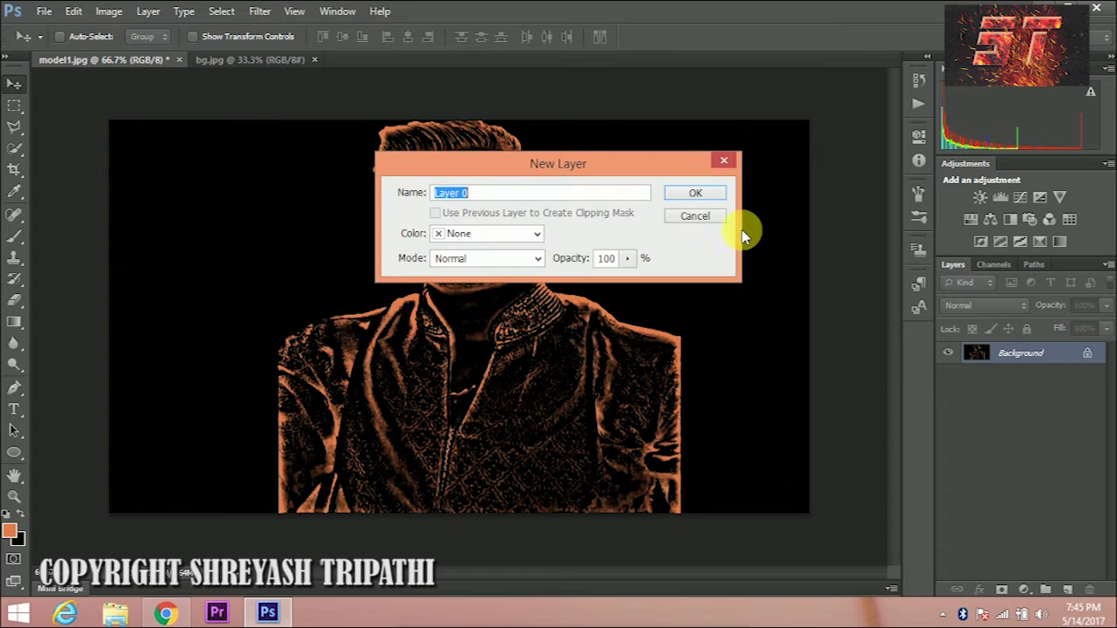
pyautogui.click(695, 194)
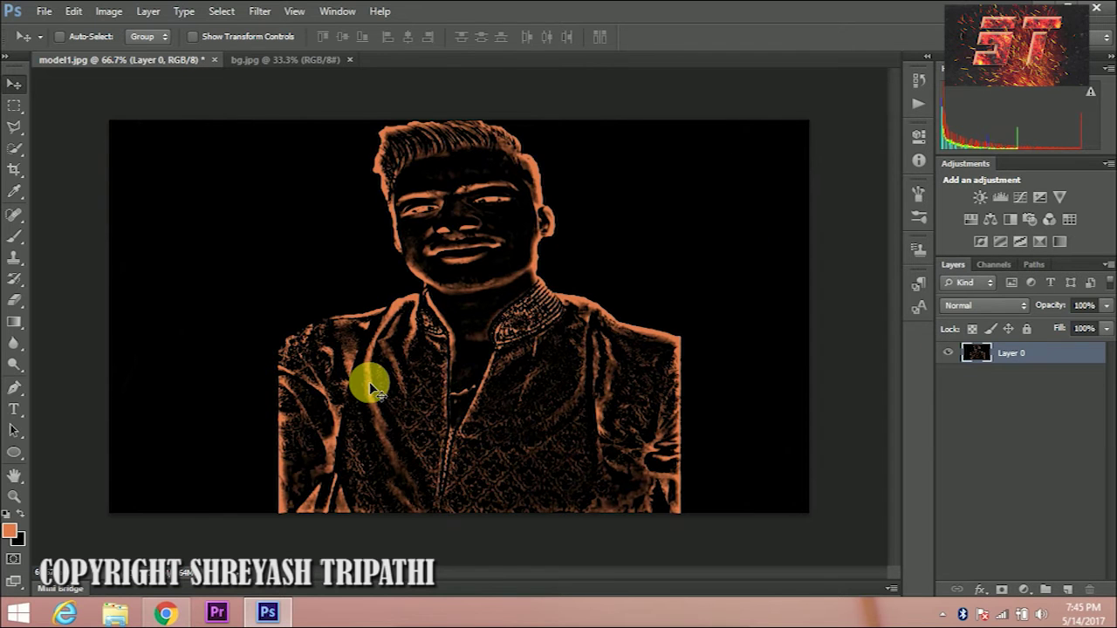
pyautogui.moveTo(370, 389)
pyautogui.mouseDown()
pyautogui.moveTo(268, 67)
pyautogui.moveTo(450, 376)
pyautogui.mouseUp()
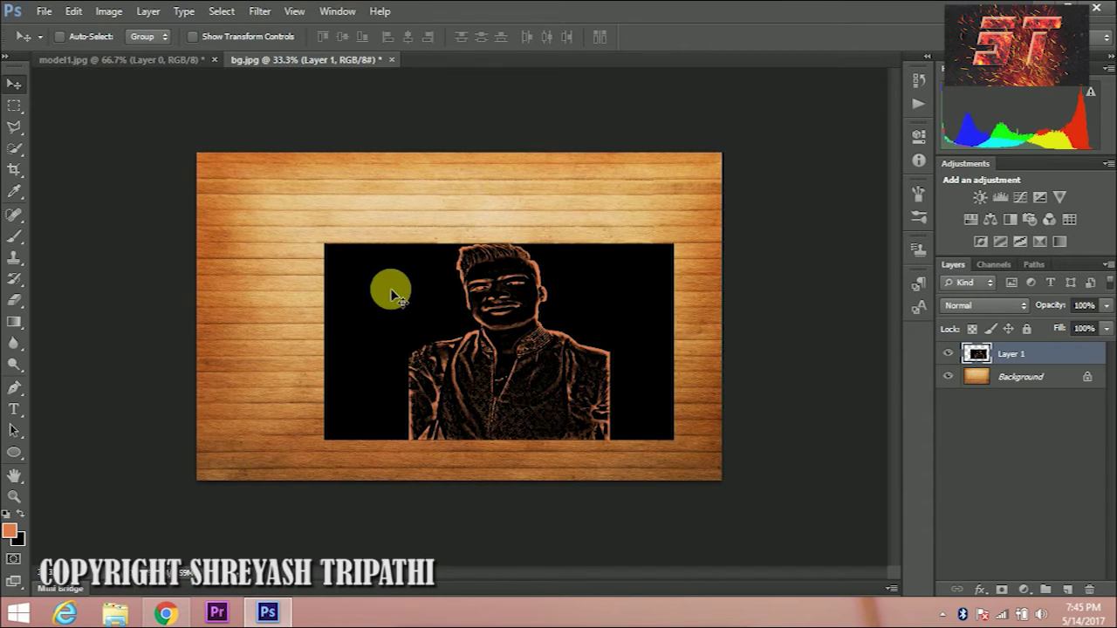
# - Scale the sketch layer with Free Transform to cover the whole wooden canvas
pyautogui.hotkey('ctrl', 't')
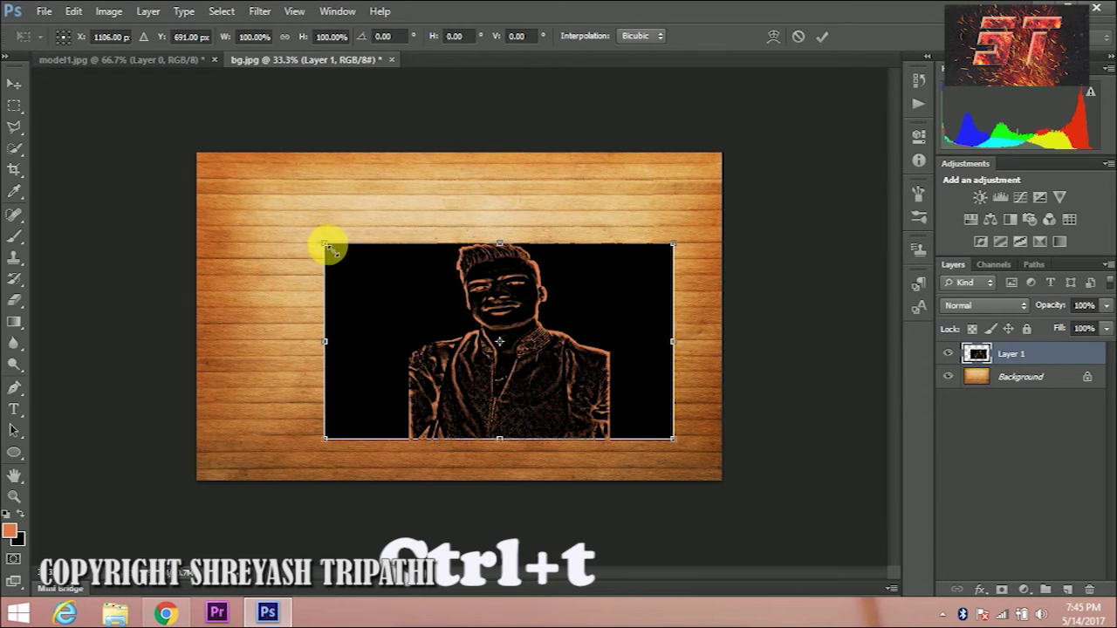
pyautogui.moveTo(327, 249); pyautogui.dragTo(267, 157)
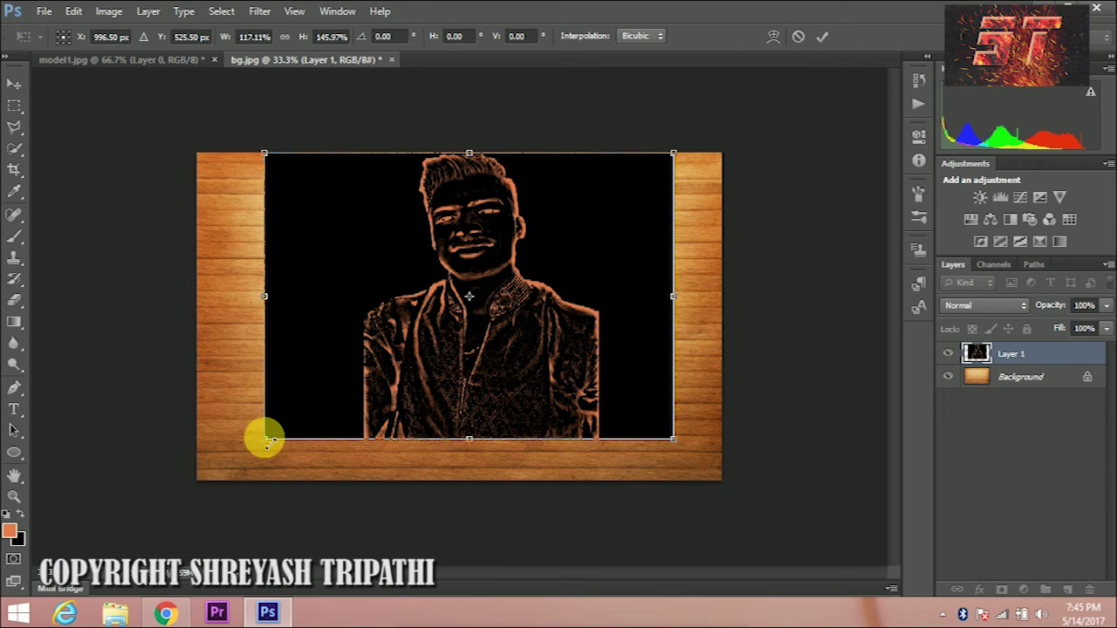
pyautogui.moveTo(265, 439); pyautogui.dragTo(196, 478)
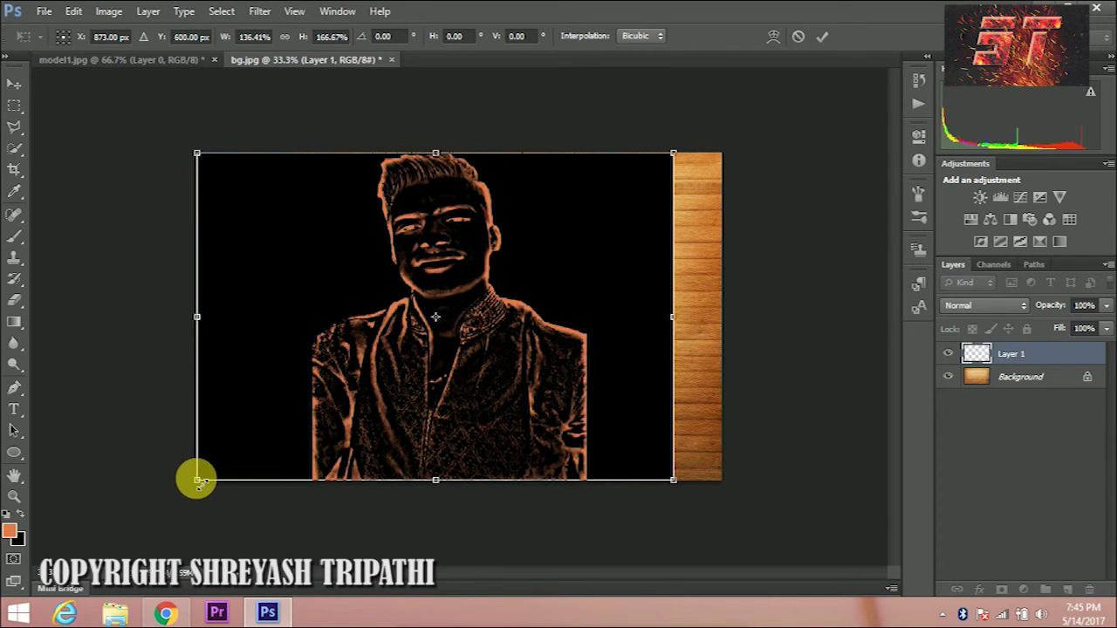
pyautogui.moveTo(673, 479); pyautogui.dragTo(721, 479)
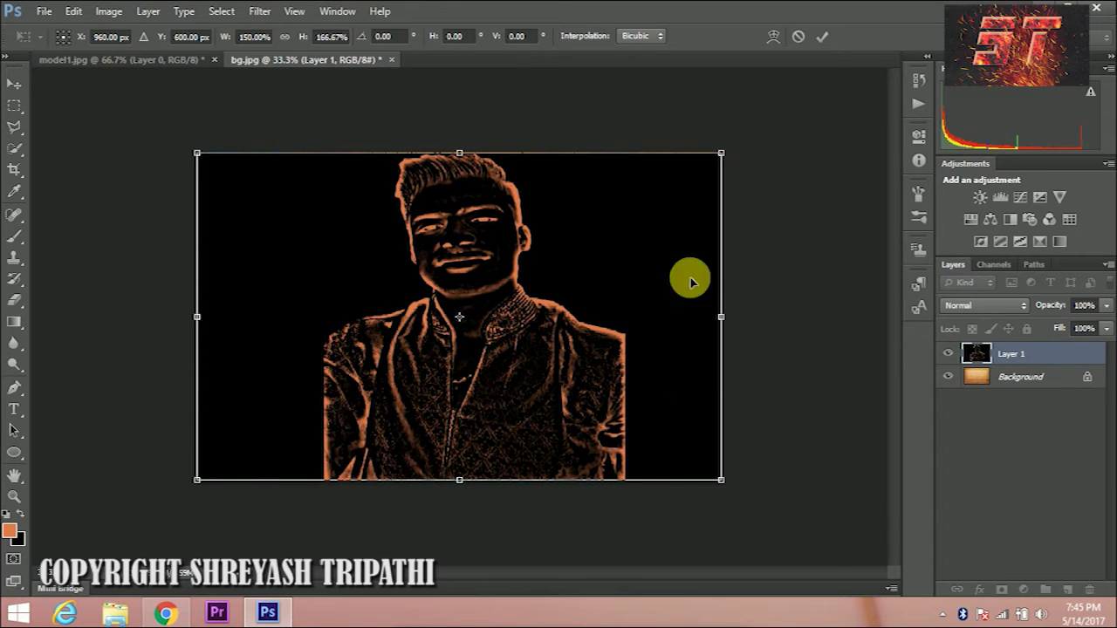
pyautogui.click(823, 36)
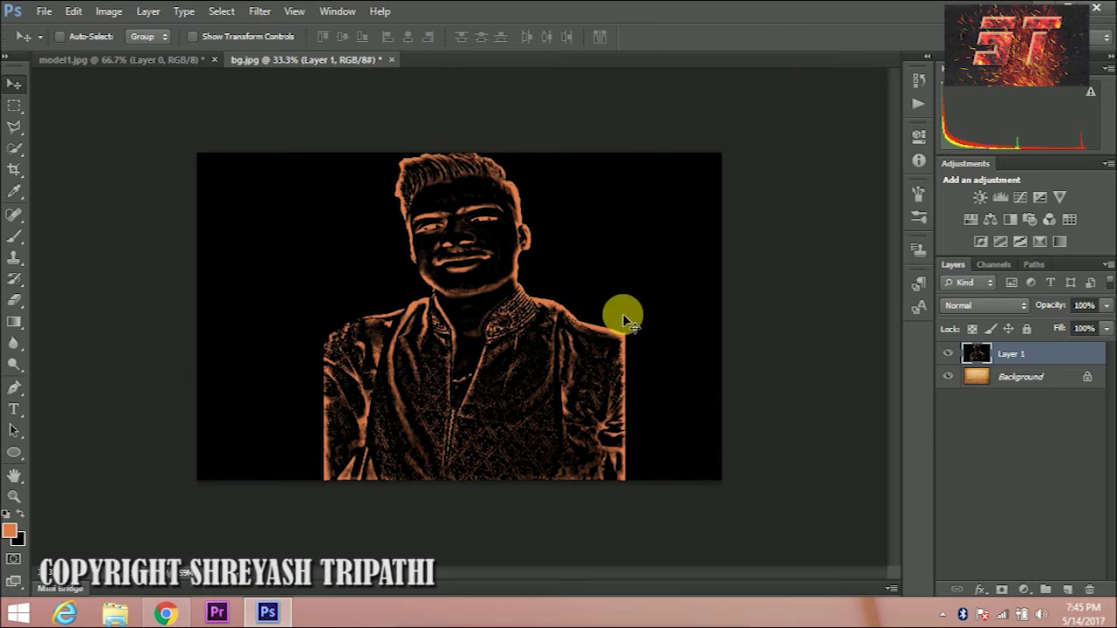
# - Set Layer 1's blend mode to Screen and duplicate it as Layer 1 copy
pyautogui.click(1021, 306)
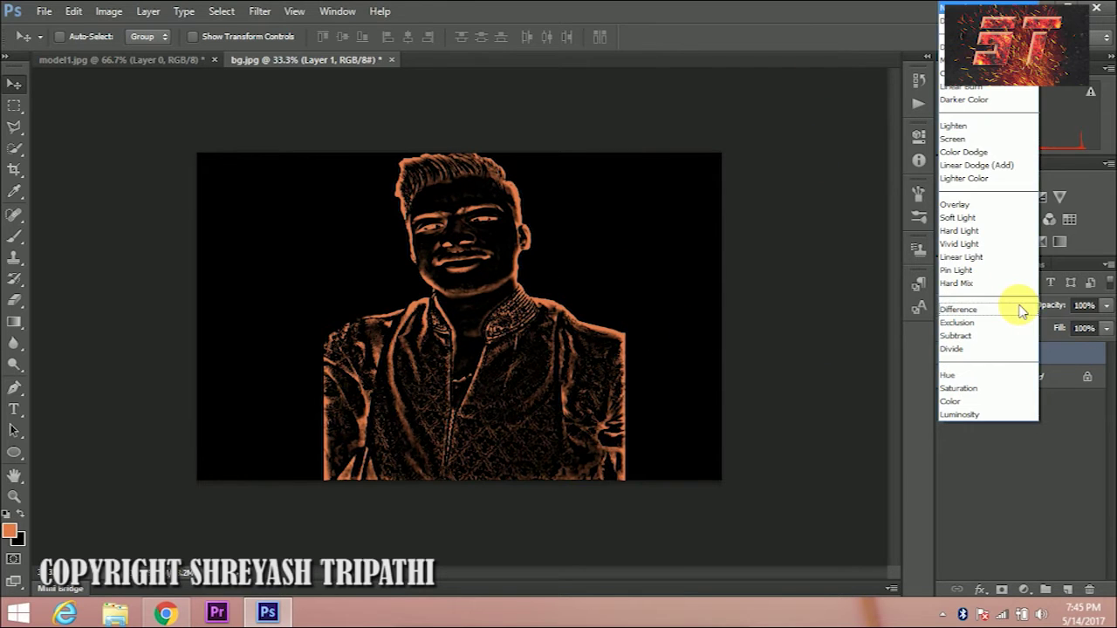
pyautogui.click(956, 141)
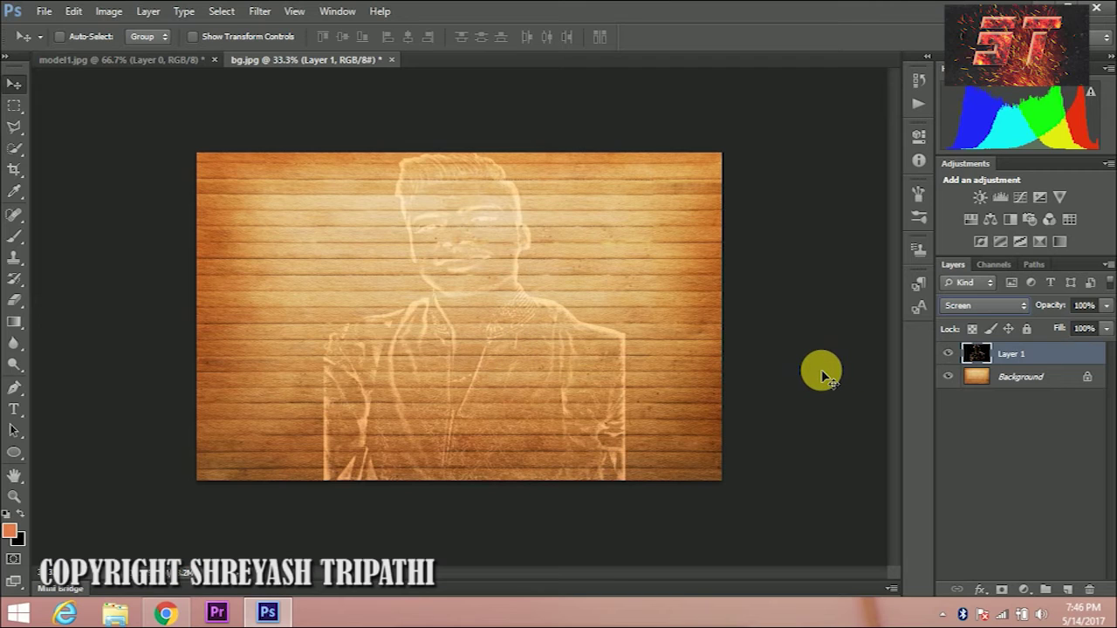
pyautogui.hotkey('ctrl', 'j')
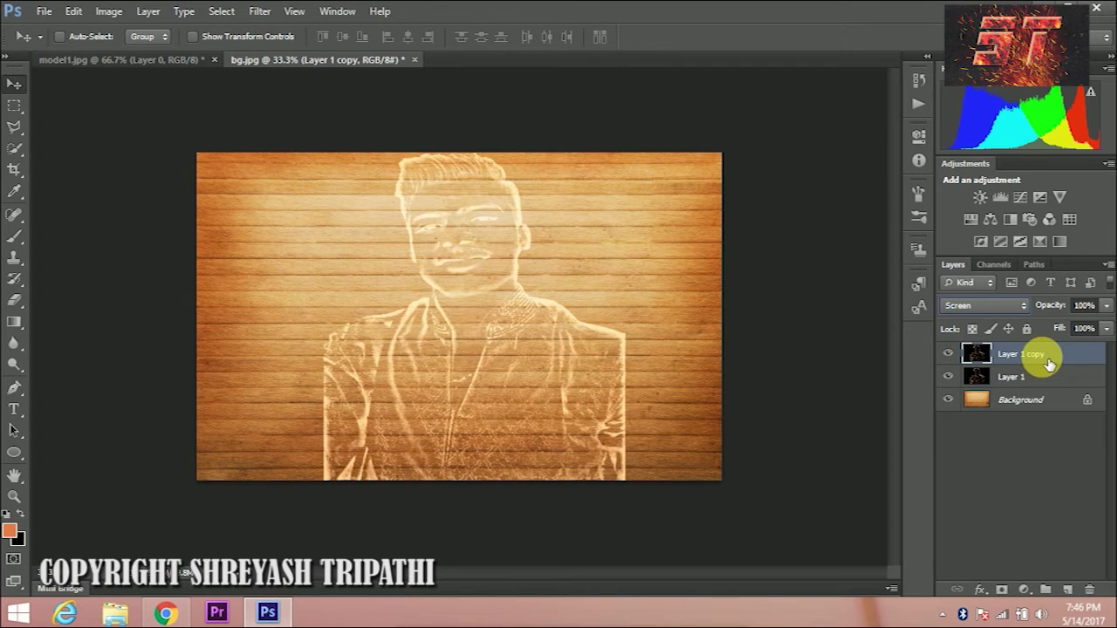
# - Blend Layer 1 copy with Lighter Color, after briefly trying Hard Light, and zoom in
pyautogui.click(1003, 307)
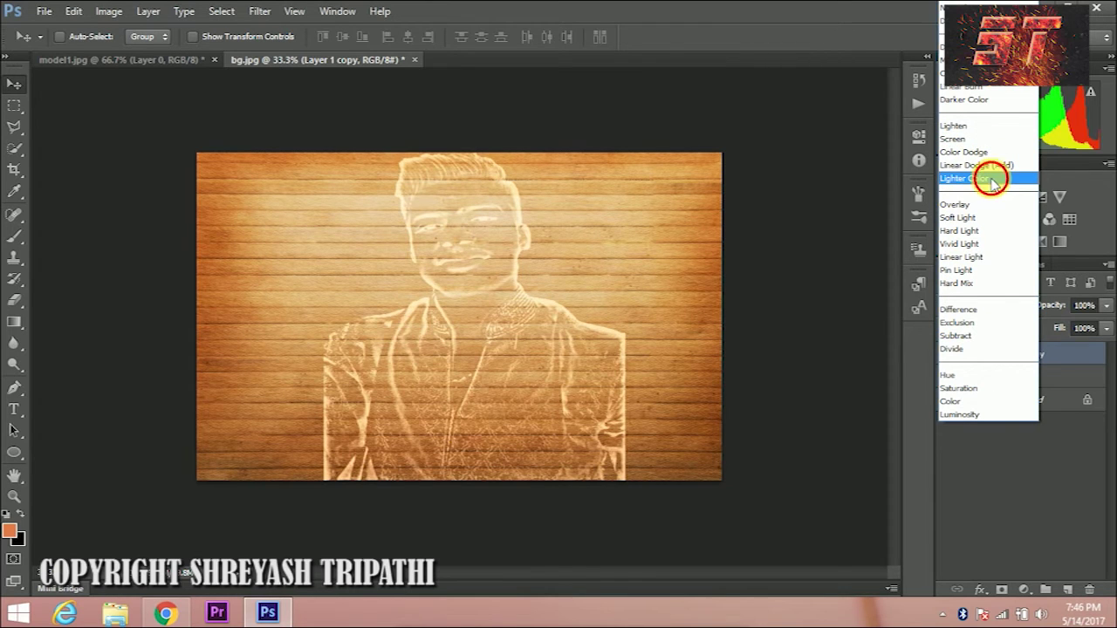
pyautogui.click(992, 179)
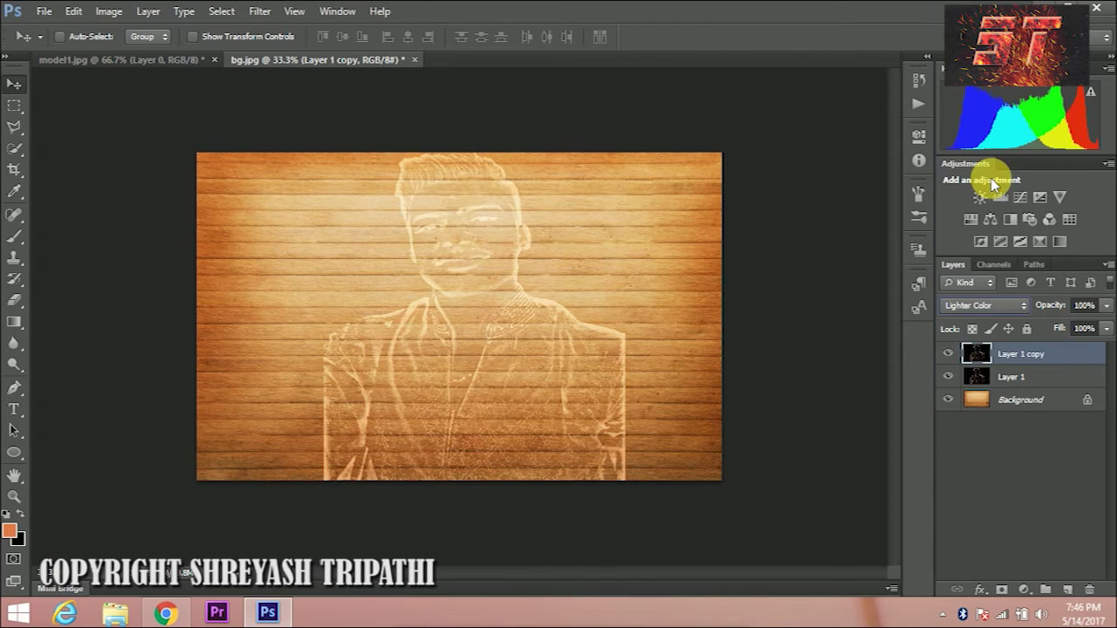
pyautogui.click(1012, 305)
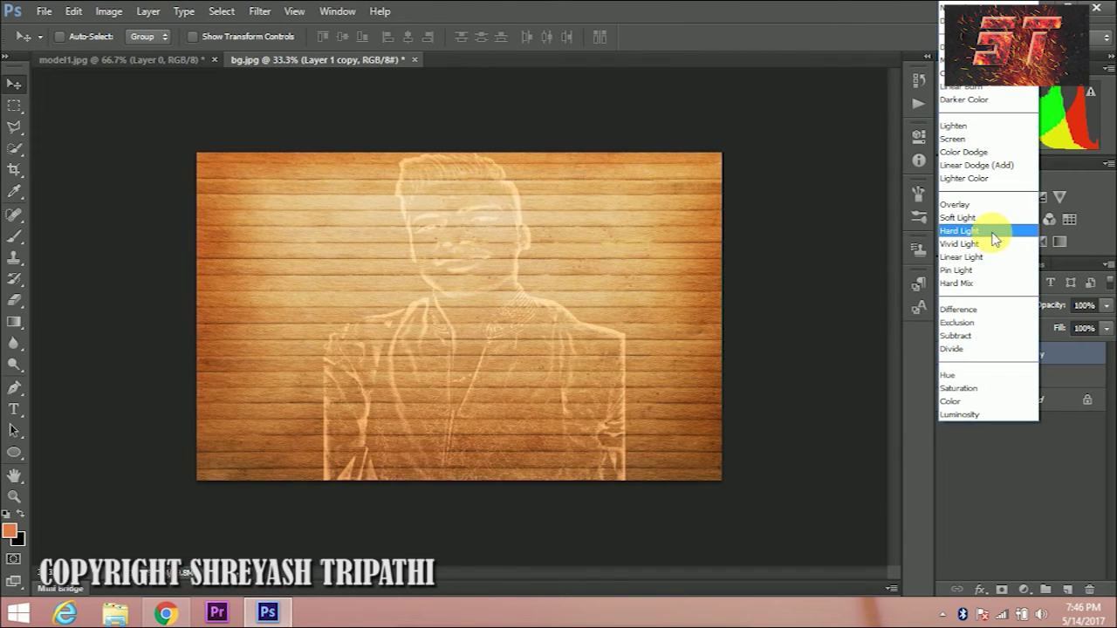
pyautogui.click(995, 230)
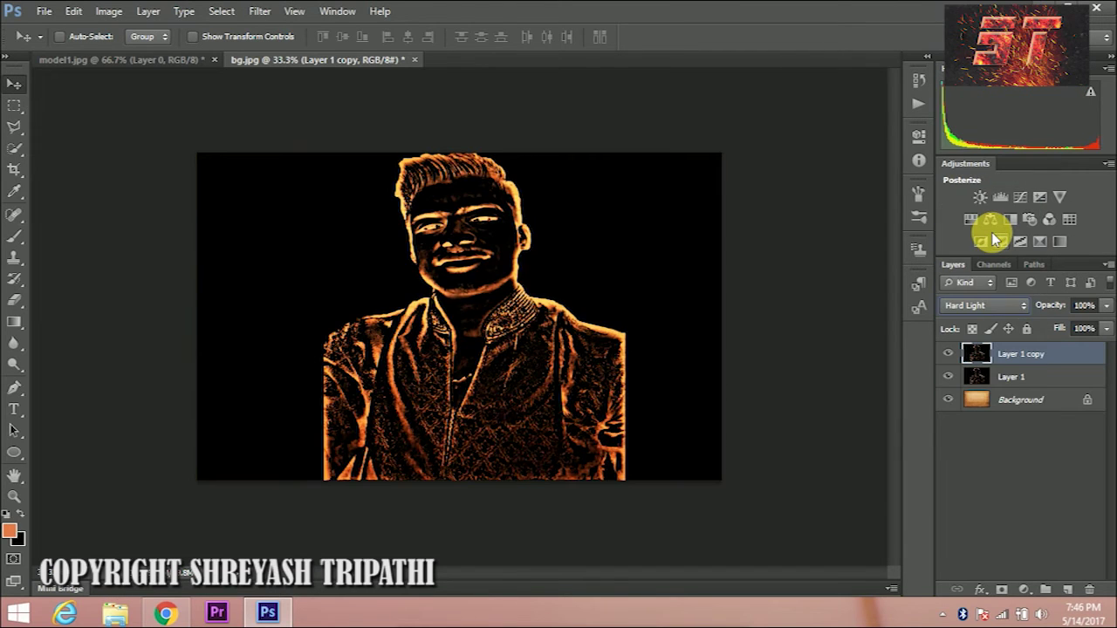
pyautogui.click(1017, 305)
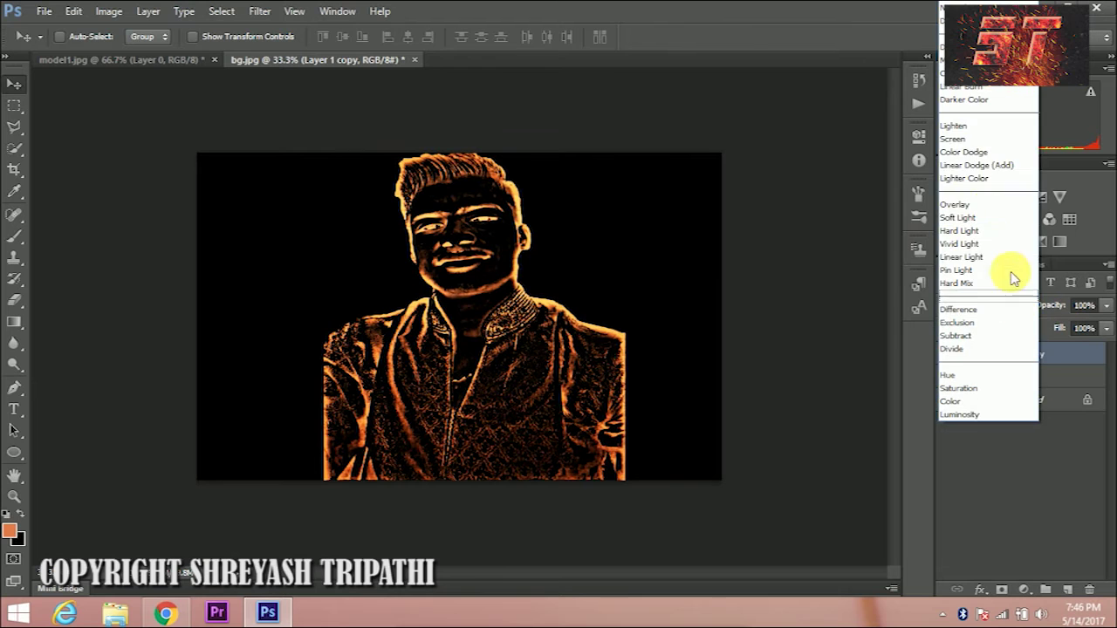
pyautogui.click(997, 179)
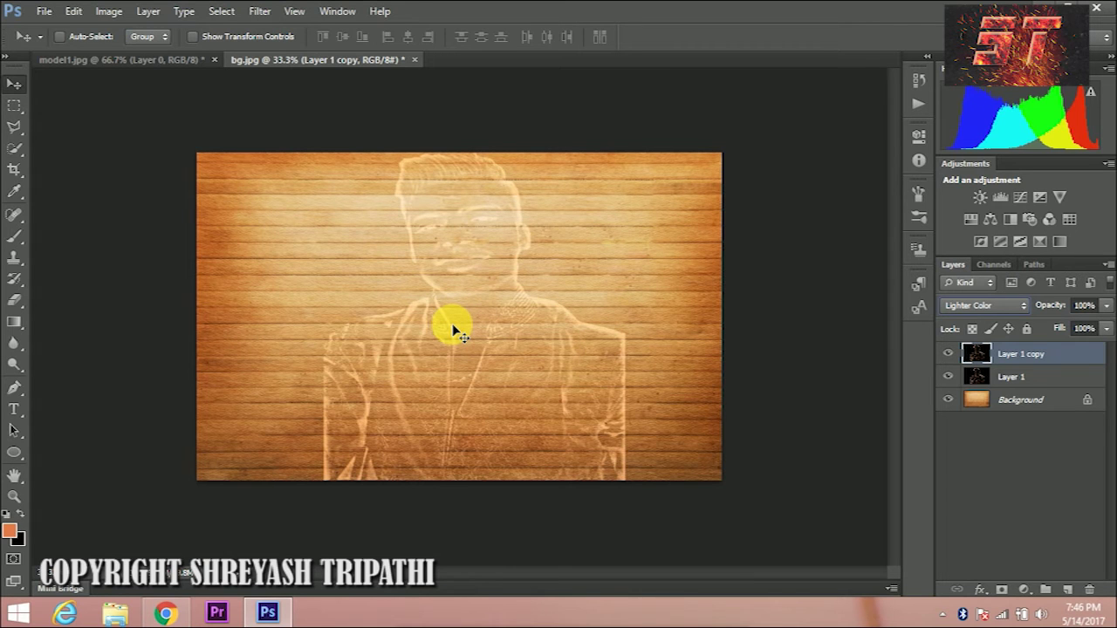
pyautogui.hotkey('ctrl', '+')
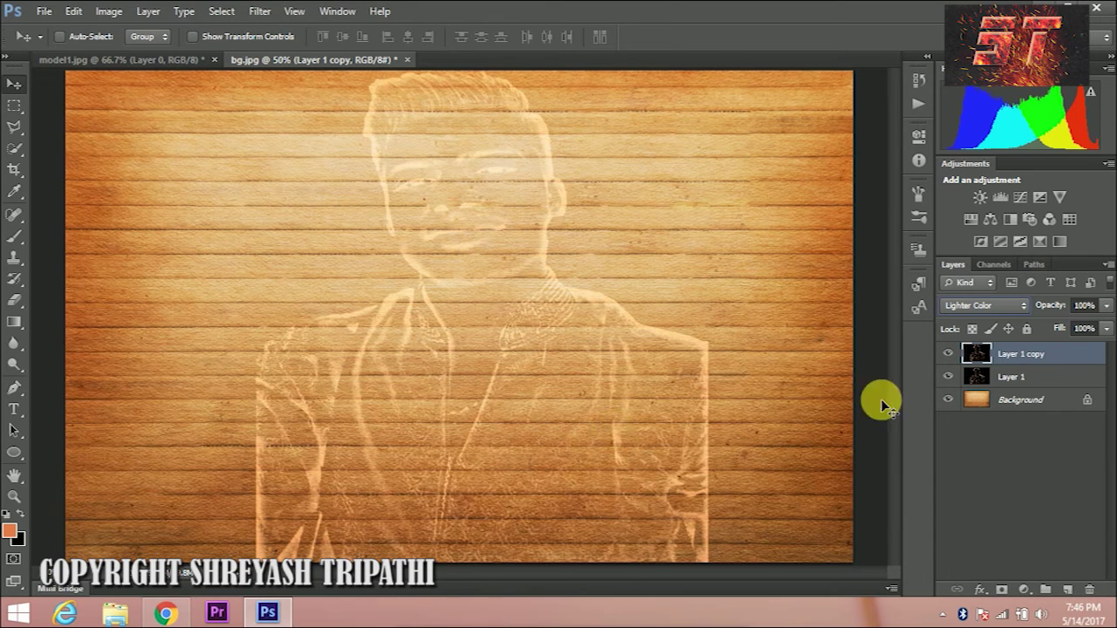
# - Select Layer 1 and lower its opacity to 85%
pyautogui.click(1068, 379)
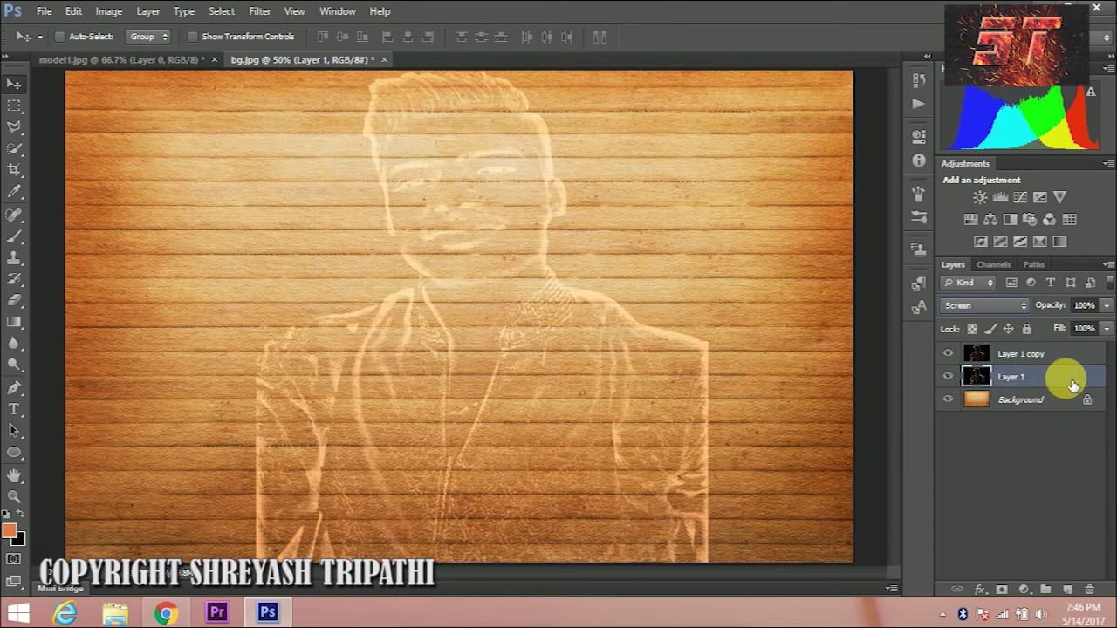
pyautogui.click(1073, 356)
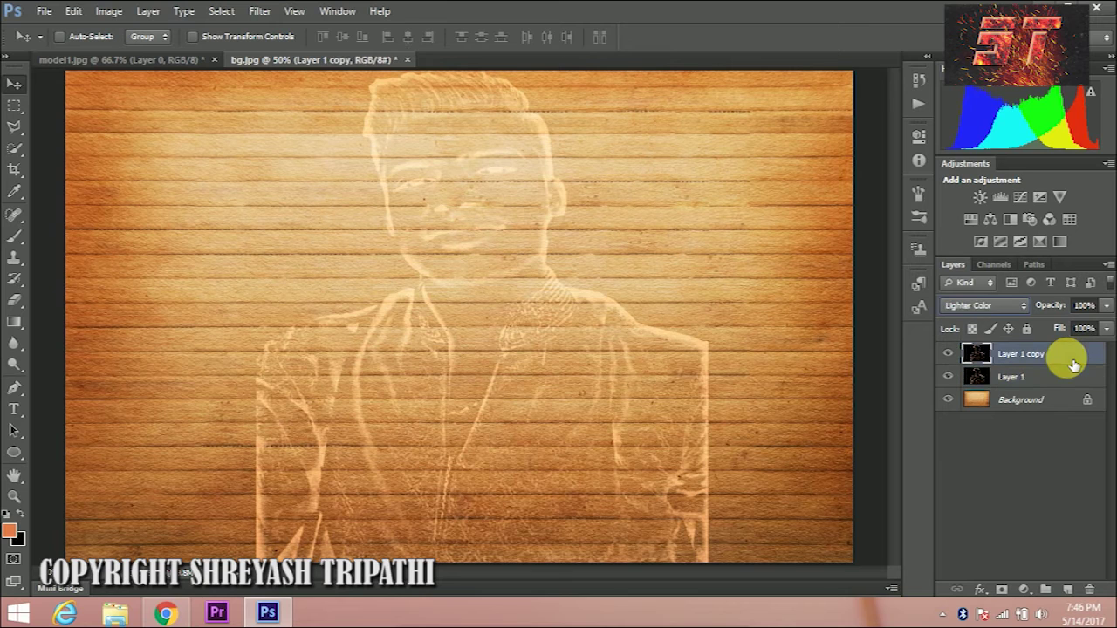
pyautogui.click(1073, 381)
pyautogui.click(1106, 305)
pyautogui.moveTo(1105, 329)
pyautogui.mouseDown()
pyautogui.moveTo(1036, 324)
pyautogui.moveTo(1098, 328)
pyautogui.mouseUp()
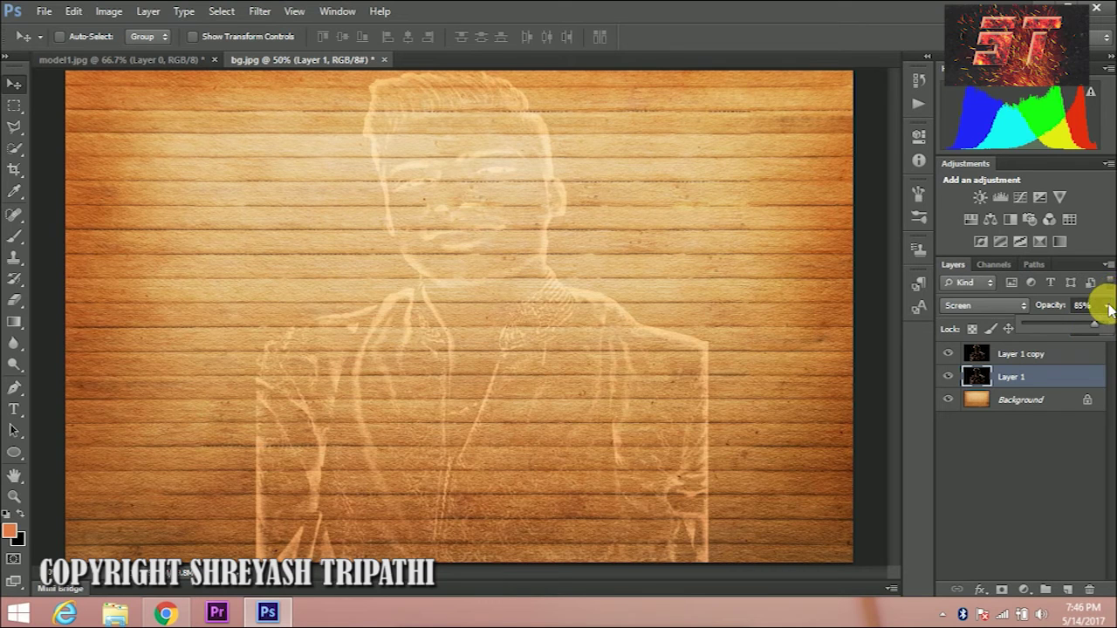
pyautogui.click(1109, 309)
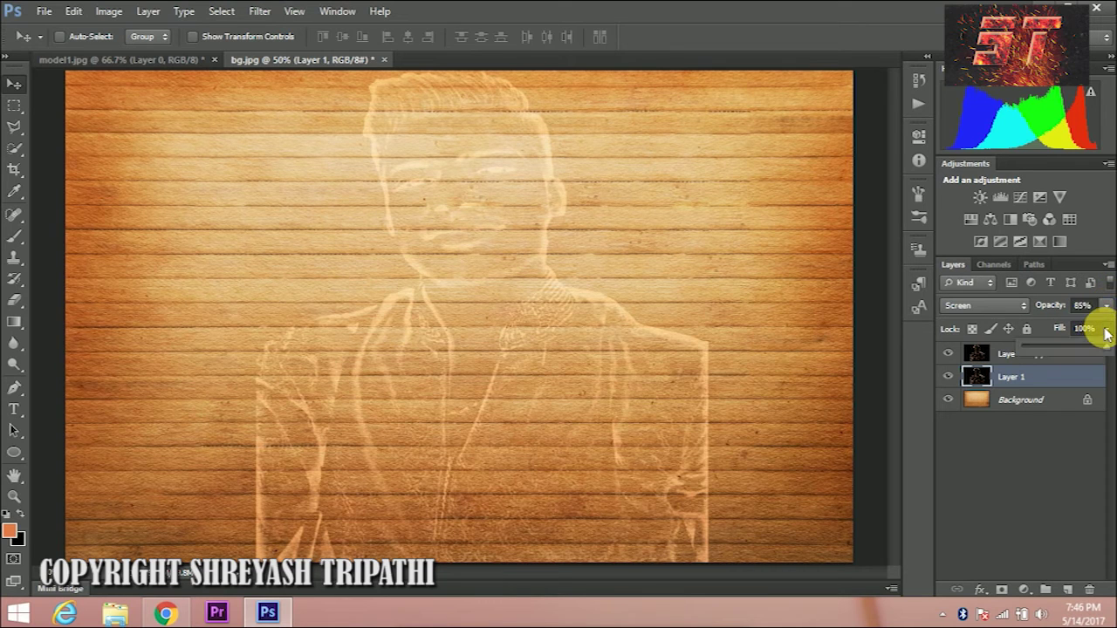
pyautogui.moveTo(1106, 329)
pyautogui.mouseDown()
pyautogui.moveTo(991, 349)
pyautogui.moveTo(1104, 351)
pyautogui.mouseUp()
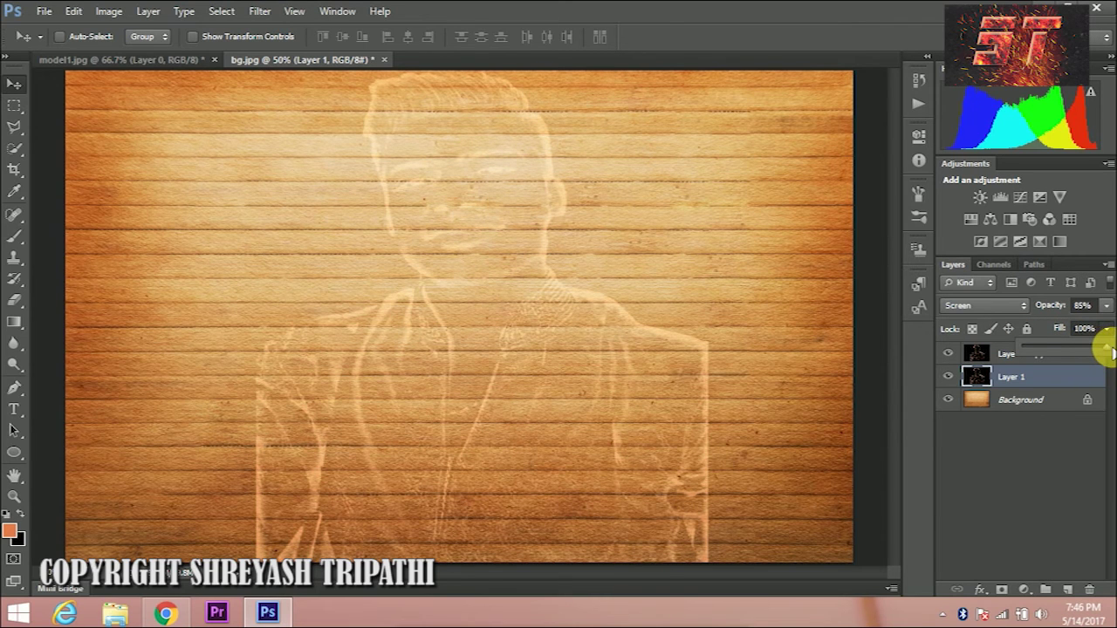
pyautogui.click(1101, 328)
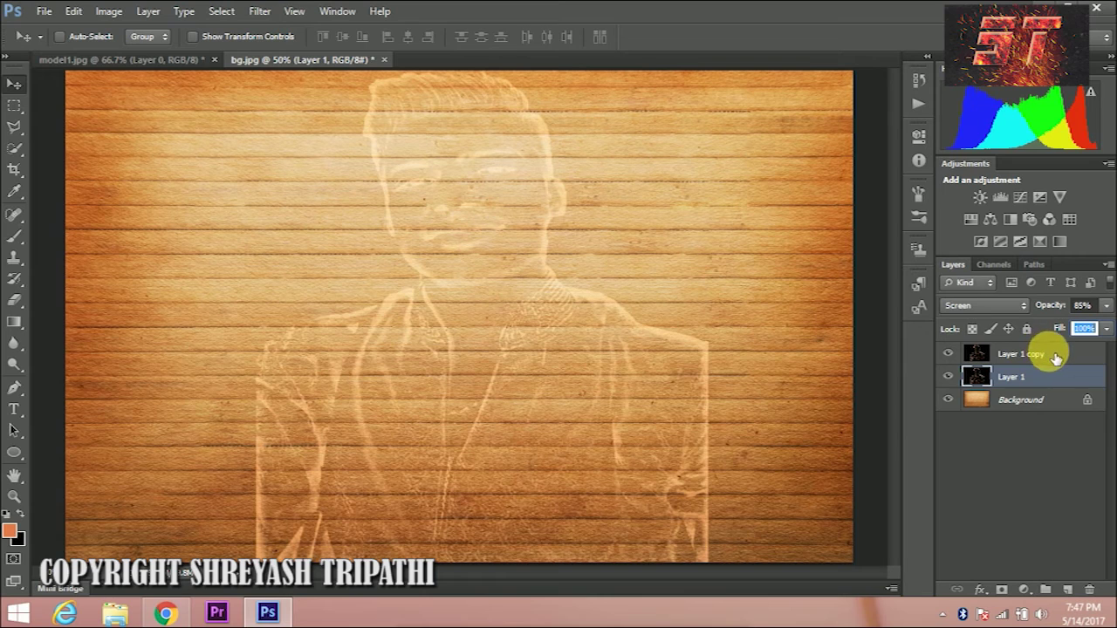
pyautogui.click(1057, 356)
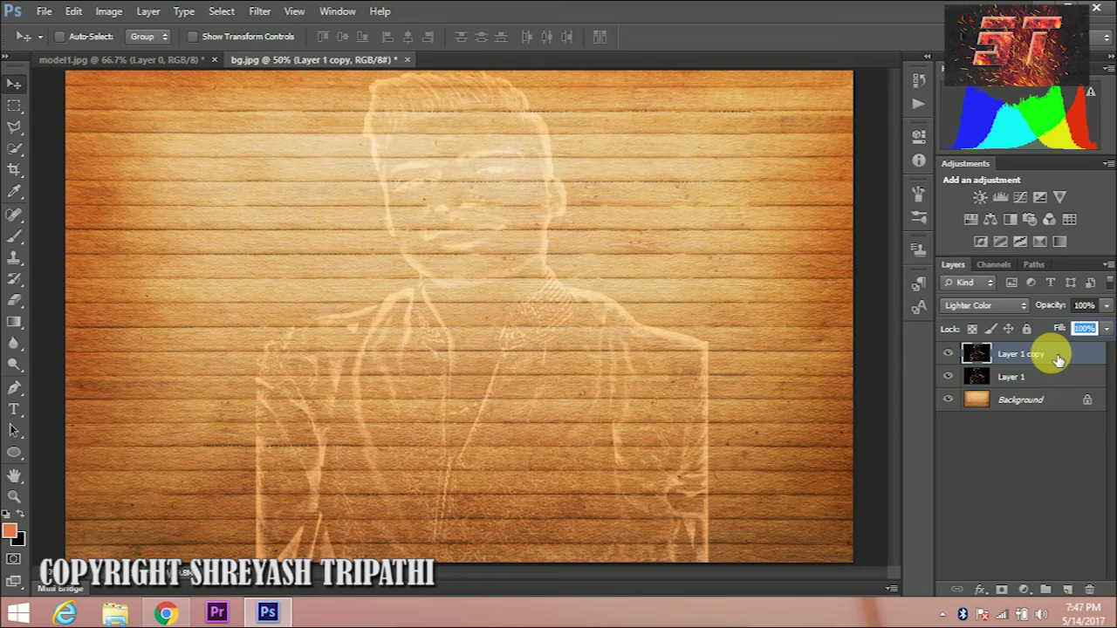
pyautogui.click(1106, 307)
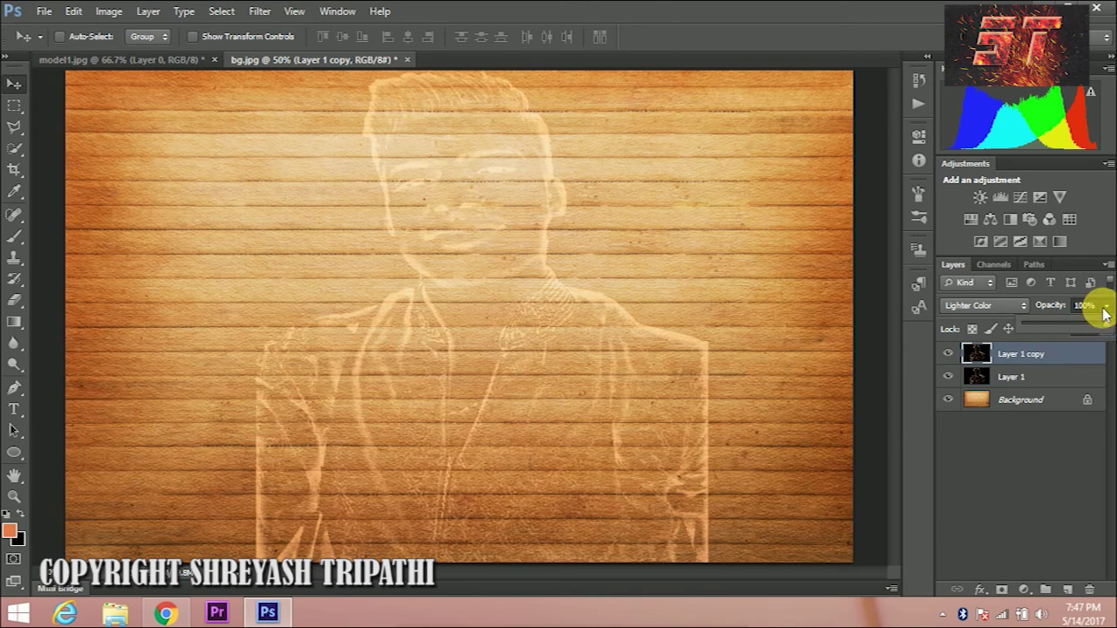
pyautogui.click(1039, 293)
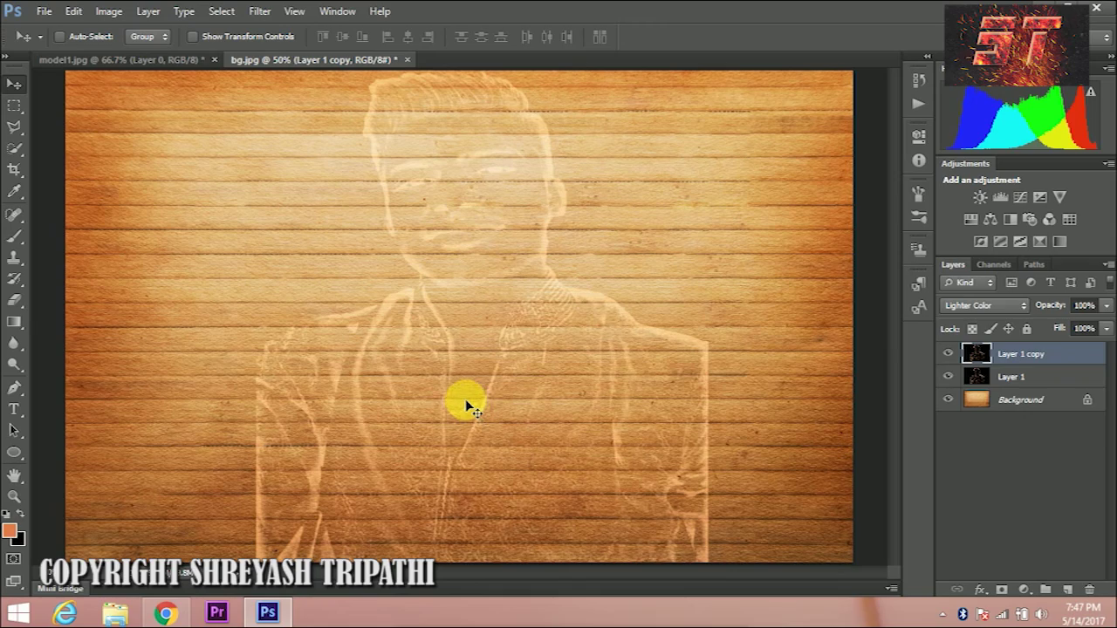
pyautogui.hotkey('ctrl', '-')
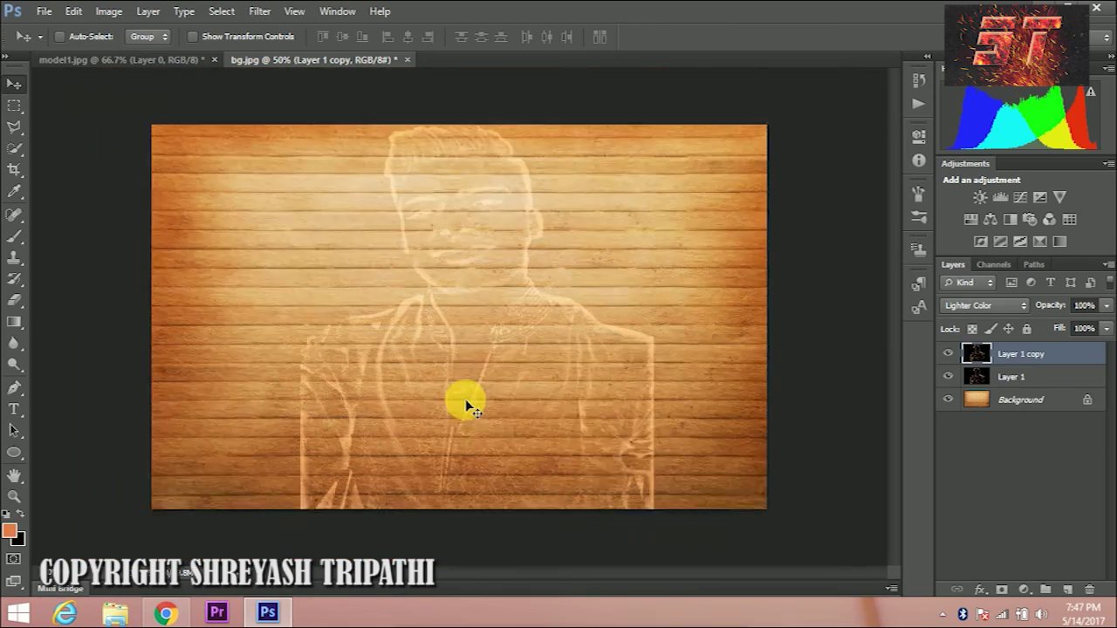